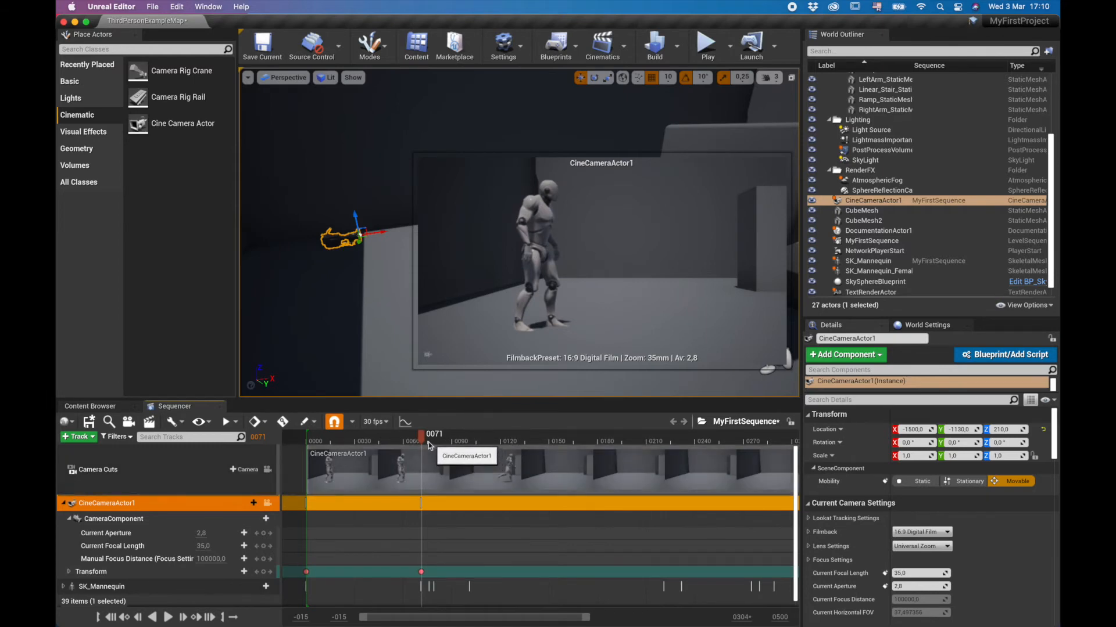
# At frame 289, set CineCameraActor1's Y location to 1393 and add a Transform key
pyautogui.moveTo(445, 441); pyautogui.dragTo(768, 458)
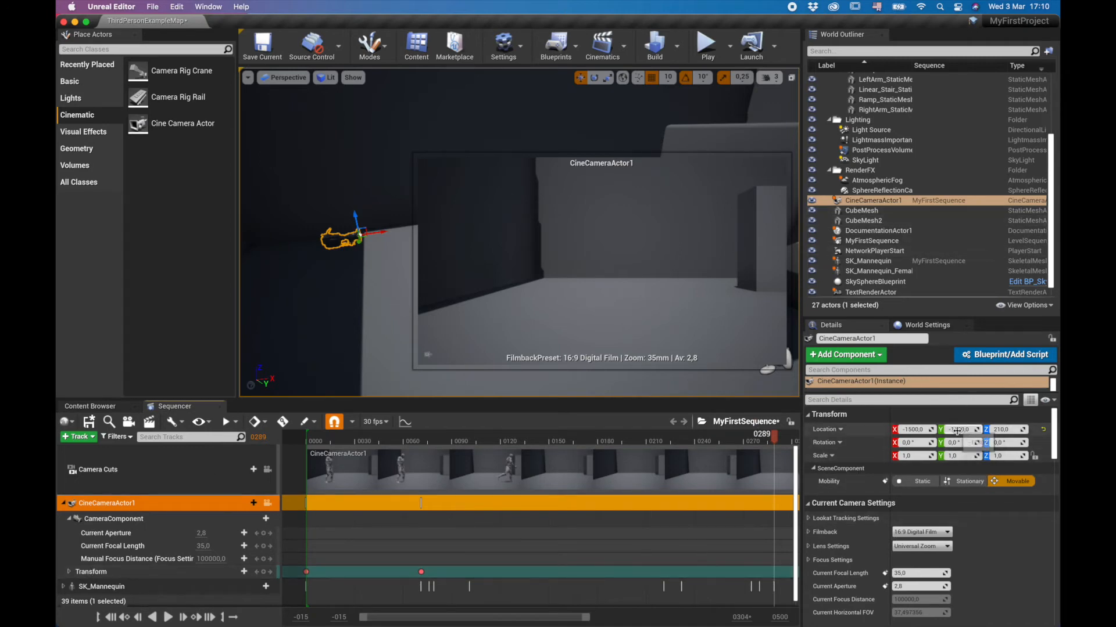
pyautogui.moveTo(958, 431); pyautogui.dragTo(982, 431)
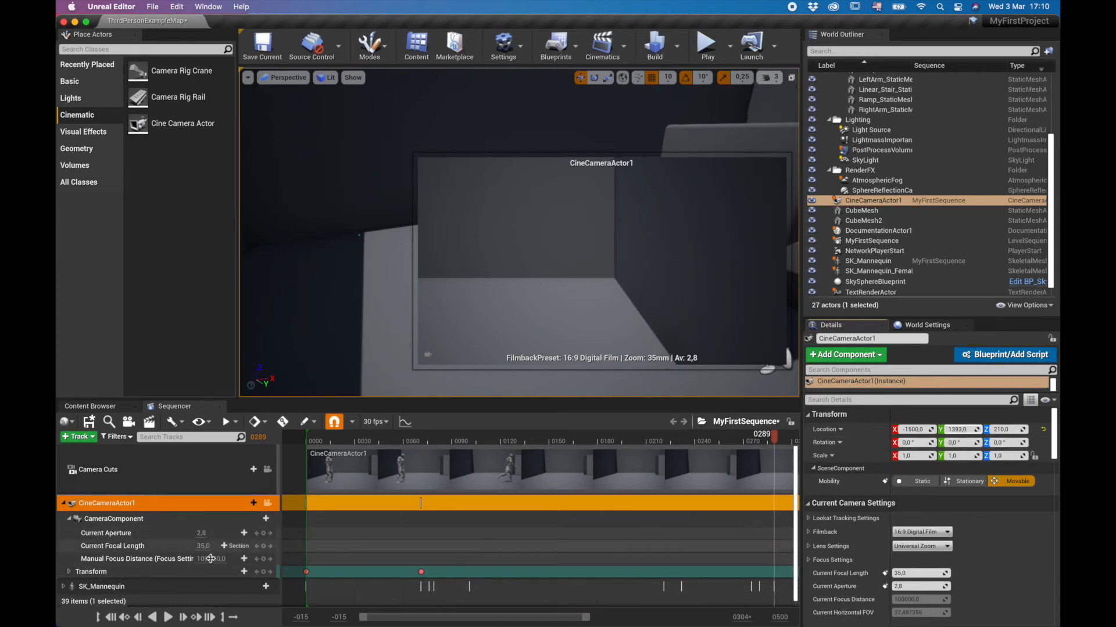
pyautogui.click(264, 572)
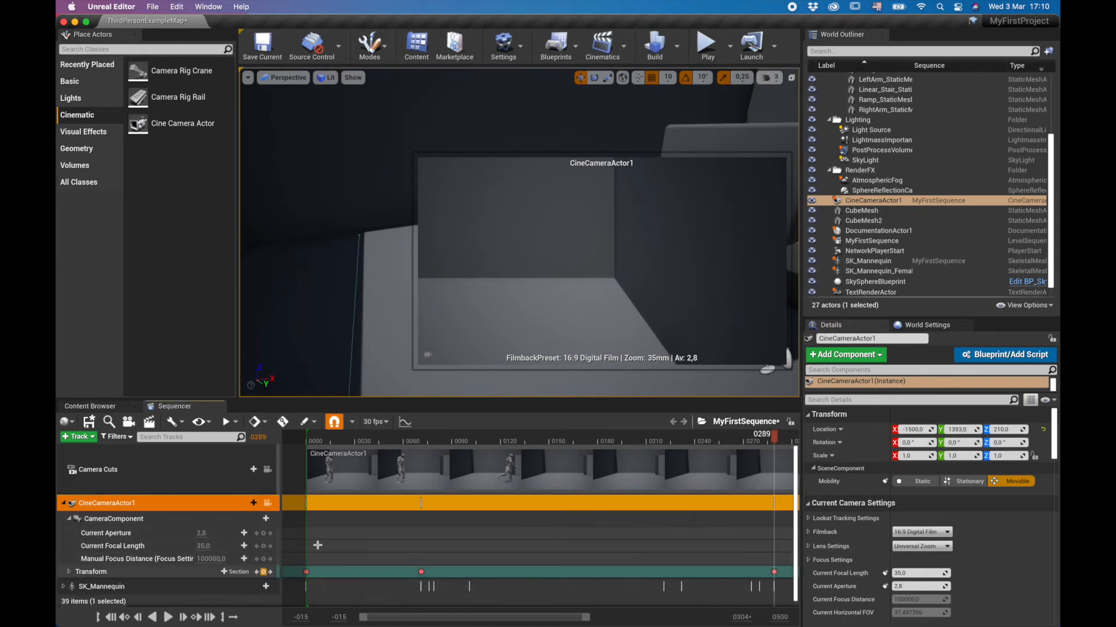
# Select all three Transform keys of CineCameraActor1 and set their interpolation to linear
pyautogui.moveTo(755, 439); pyautogui.dragTo(403, 494)
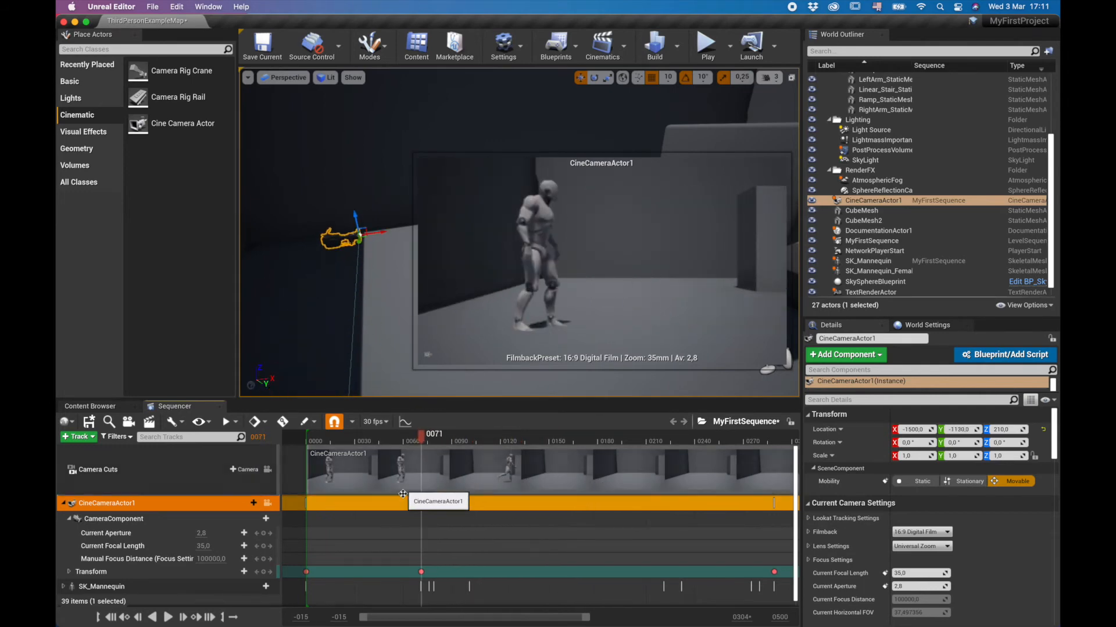
pyautogui.click(294, 549)
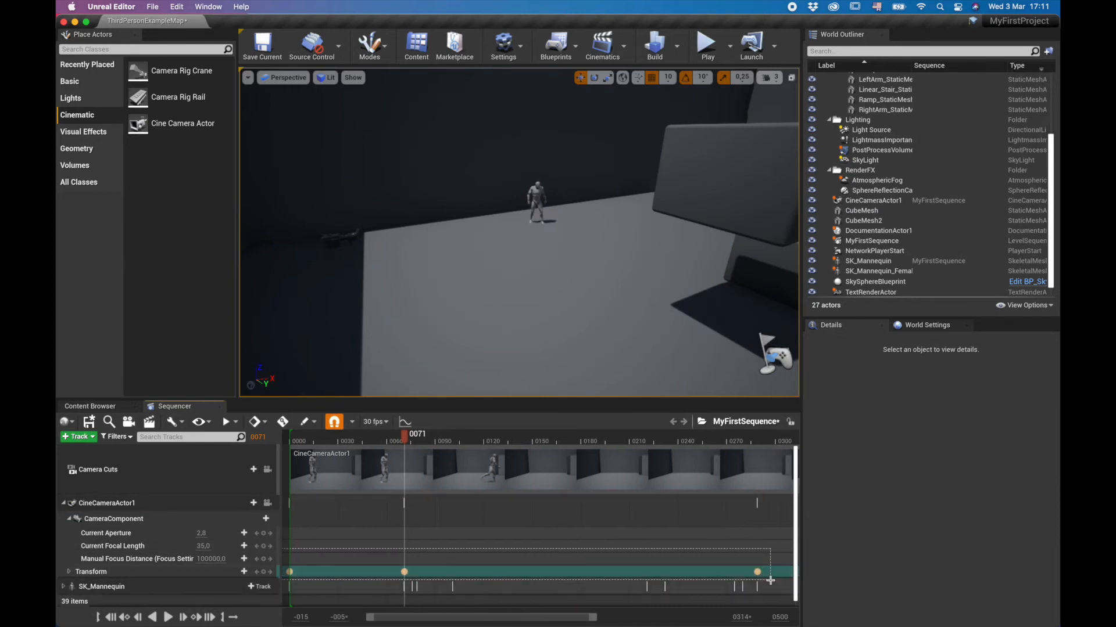
pyautogui.click(714, 534)
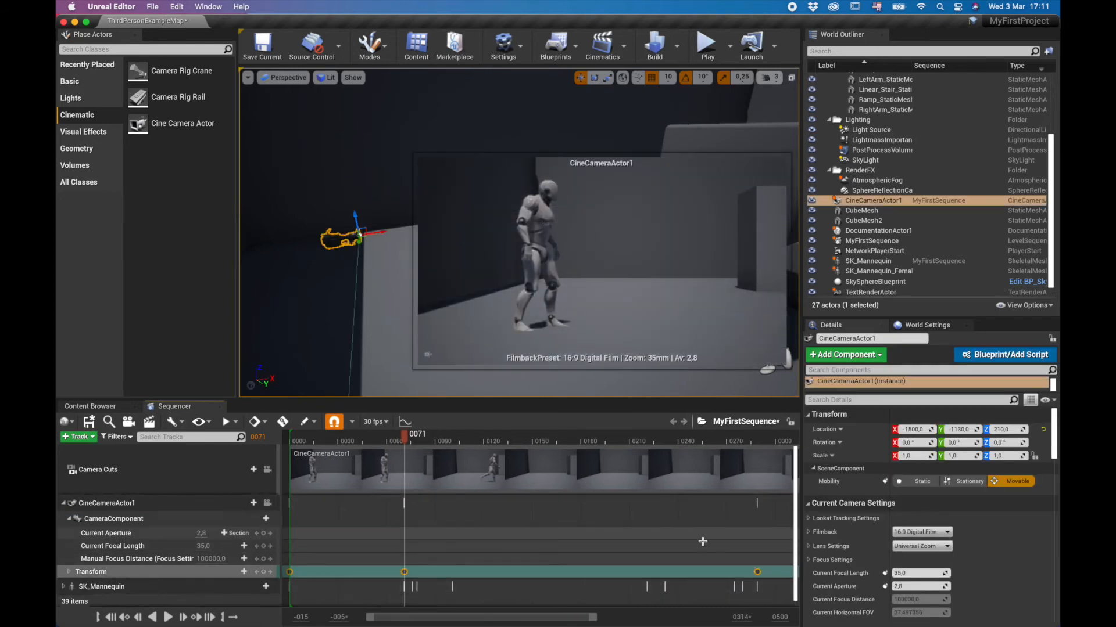
pyautogui.press('4')
# Preview the camera move from the sequence start, and bring the playhead to frame 221, where the ThirdPersonRun clip begins
pyautogui.moveTo(389, 440); pyautogui.dragTo(298, 440)
pyautogui.press('space')
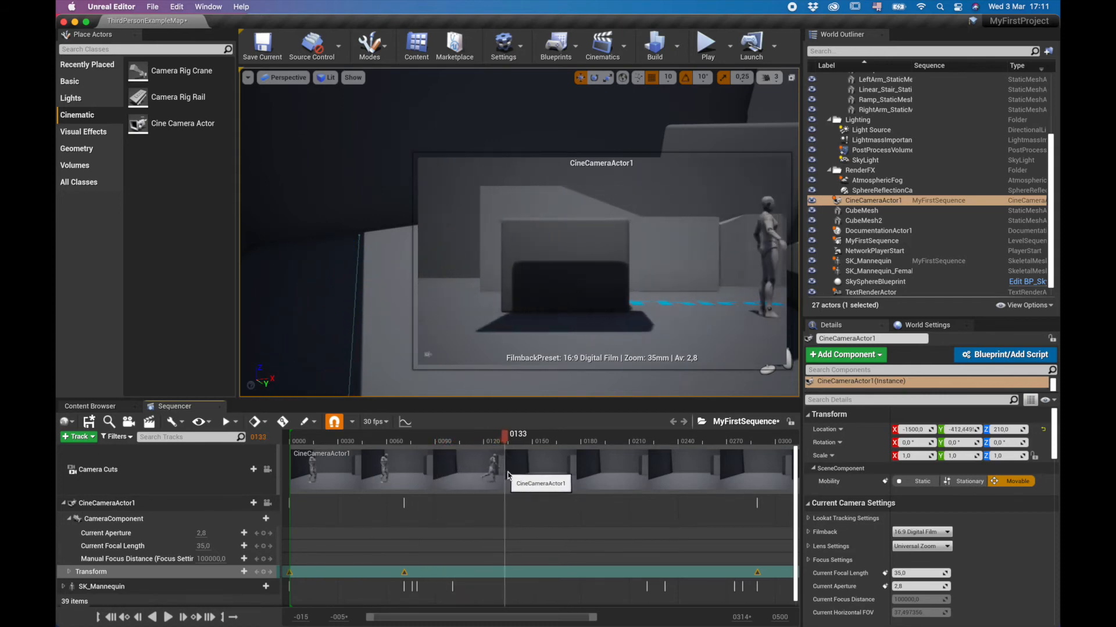
pyautogui.moveTo(508, 477)
pyautogui.mouseDown()
pyautogui.moveTo(517, 477)
pyautogui.moveTo(466, 473)
pyautogui.moveTo(488, 477)
pyautogui.mouseUp()
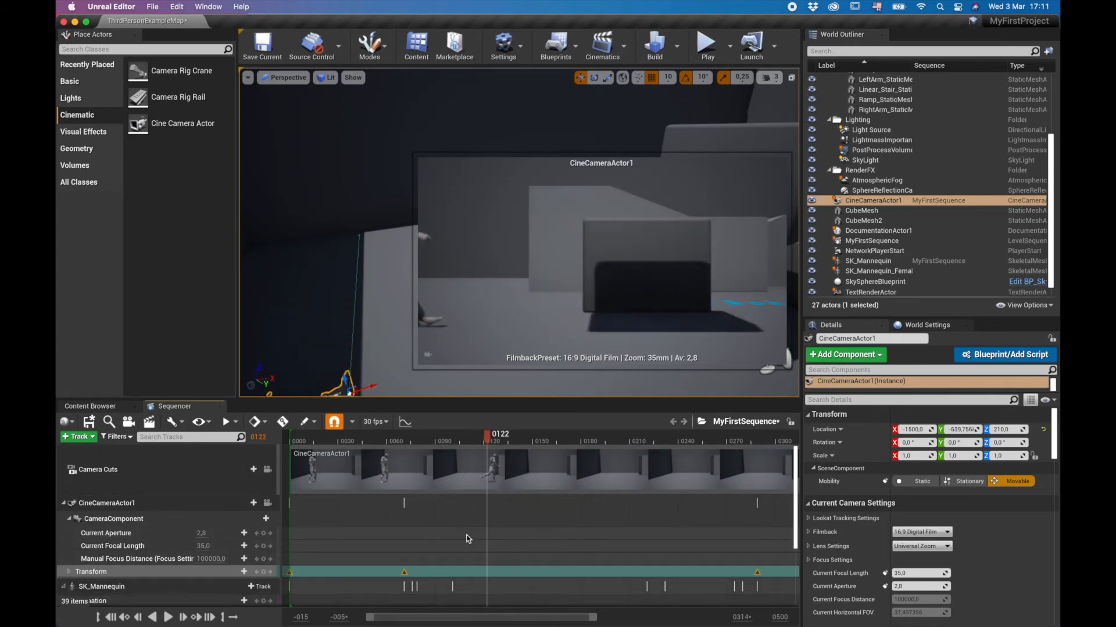
pyautogui.scroll(-3, 463, 528)
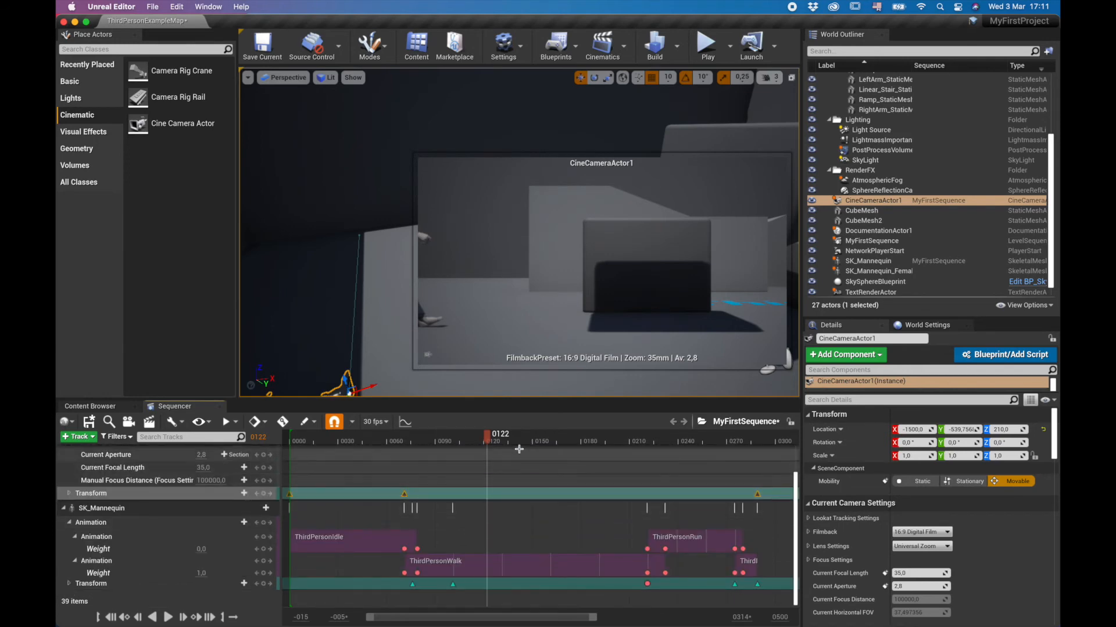
pyautogui.moveTo(517, 445); pyautogui.dragTo(648, 448)
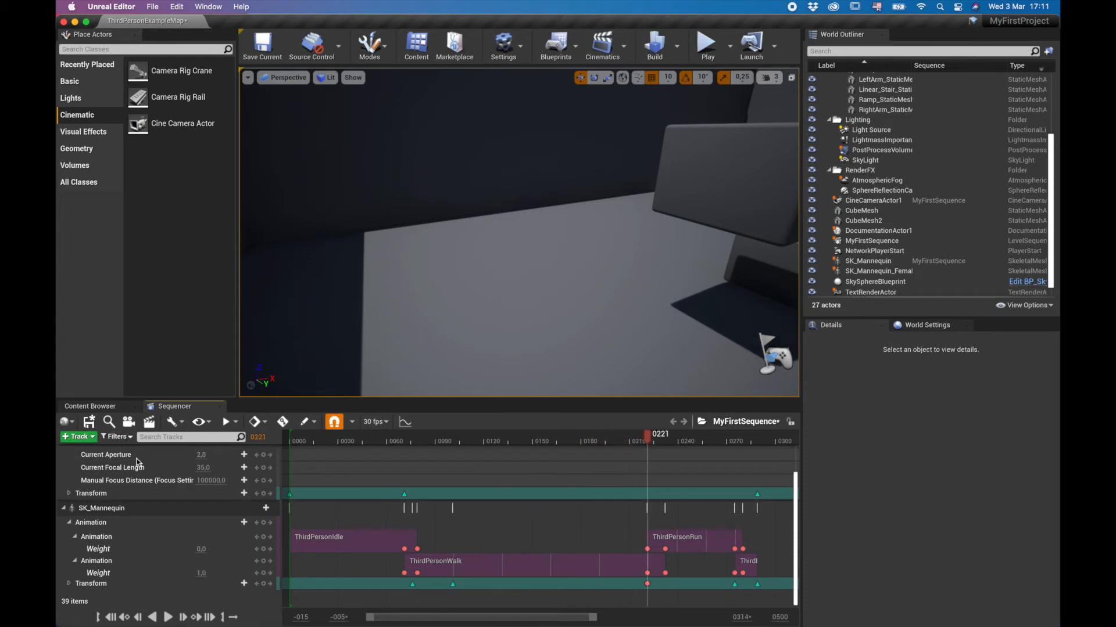
# View the scene through the Camera Cuts track, then through CineCameraActor1, and unlock the viewport from both
pyautogui.scroll(3, 156, 552)
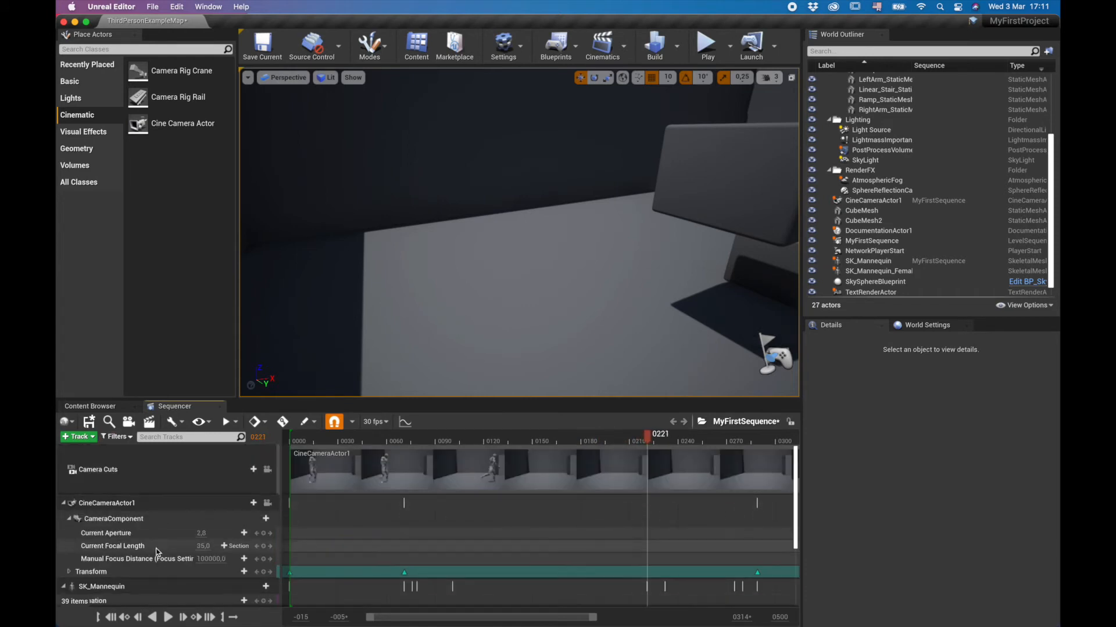
pyautogui.click(268, 471)
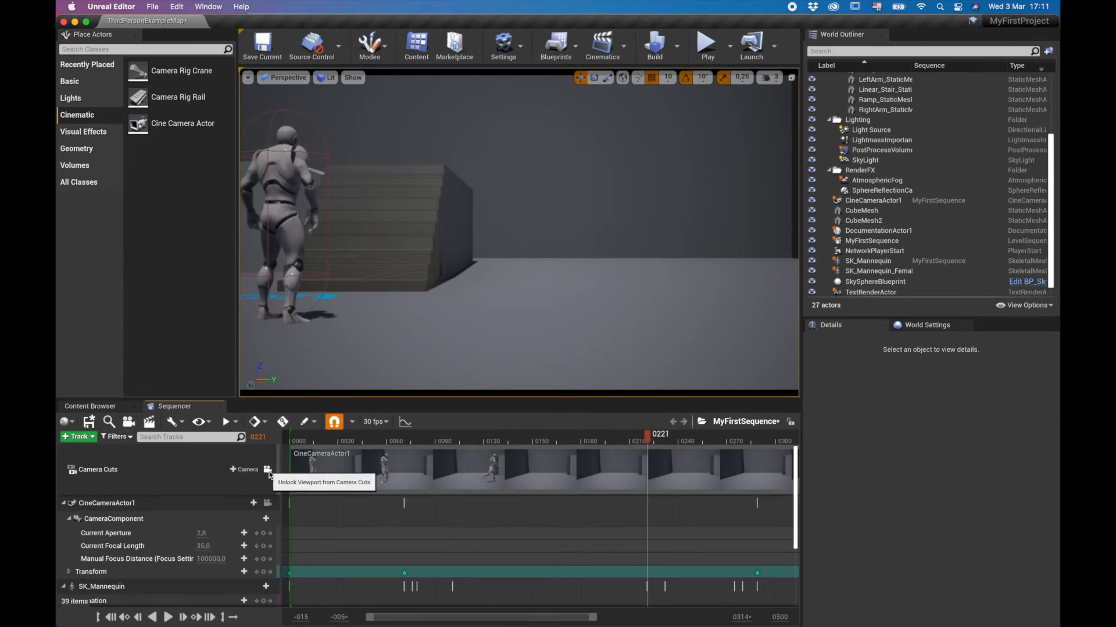
pyautogui.click(268, 470)
pyautogui.click(268, 503)
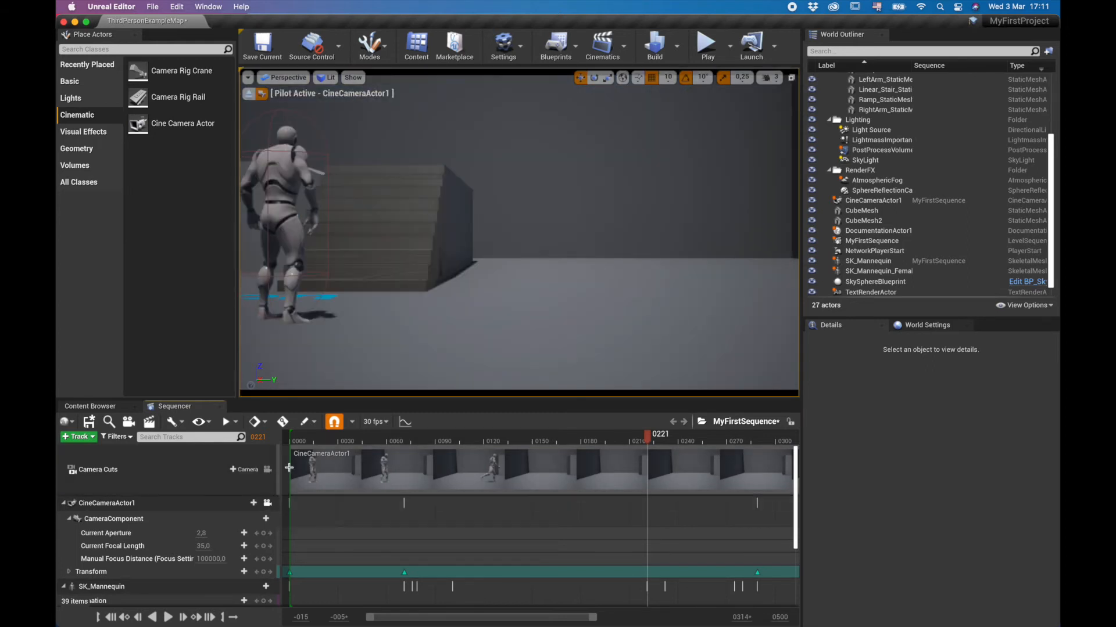
pyautogui.click(268, 504)
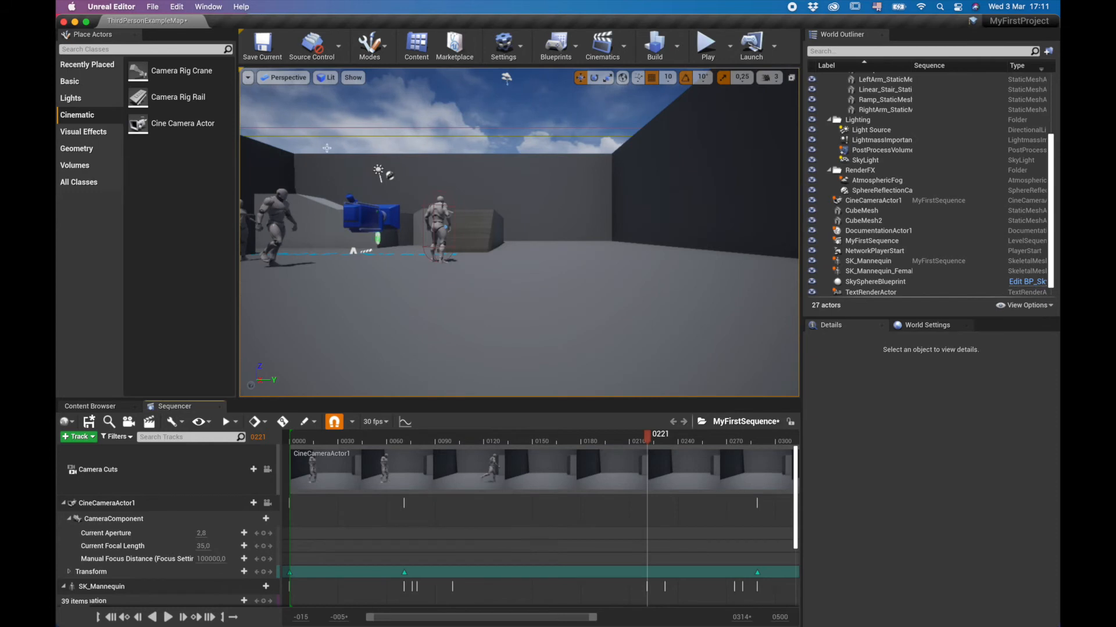
# Pilot CineCameraActor1 from the viewport's placed cameras, check its exact camera view, and release the viewport again
pyautogui.click(248, 78)
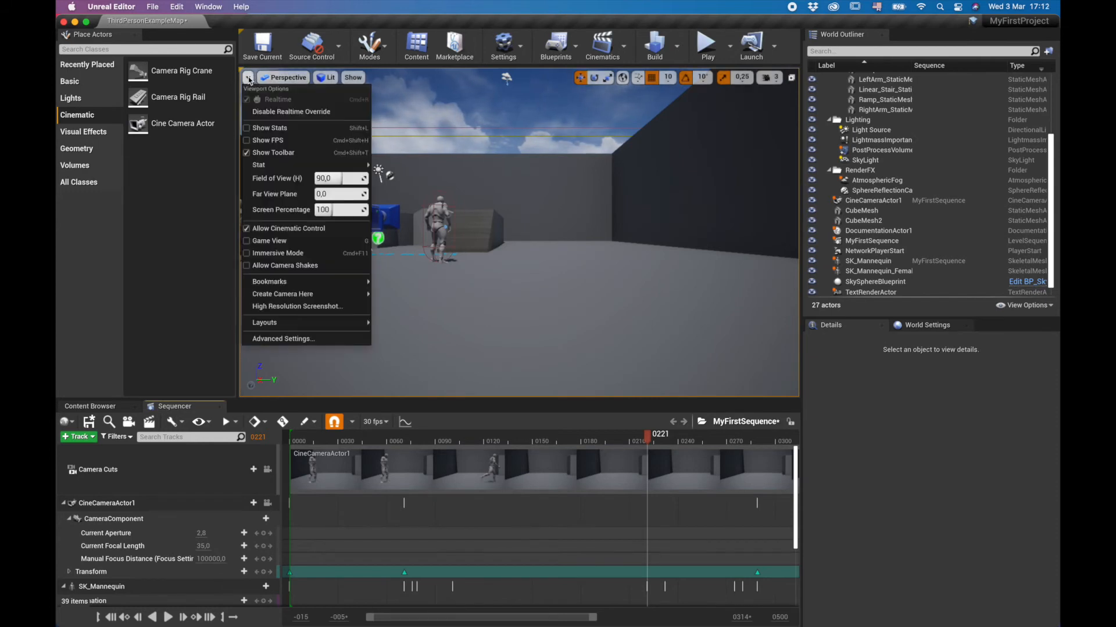
pyautogui.click(285, 78)
pyautogui.click(285, 77)
pyautogui.click(285, 77)
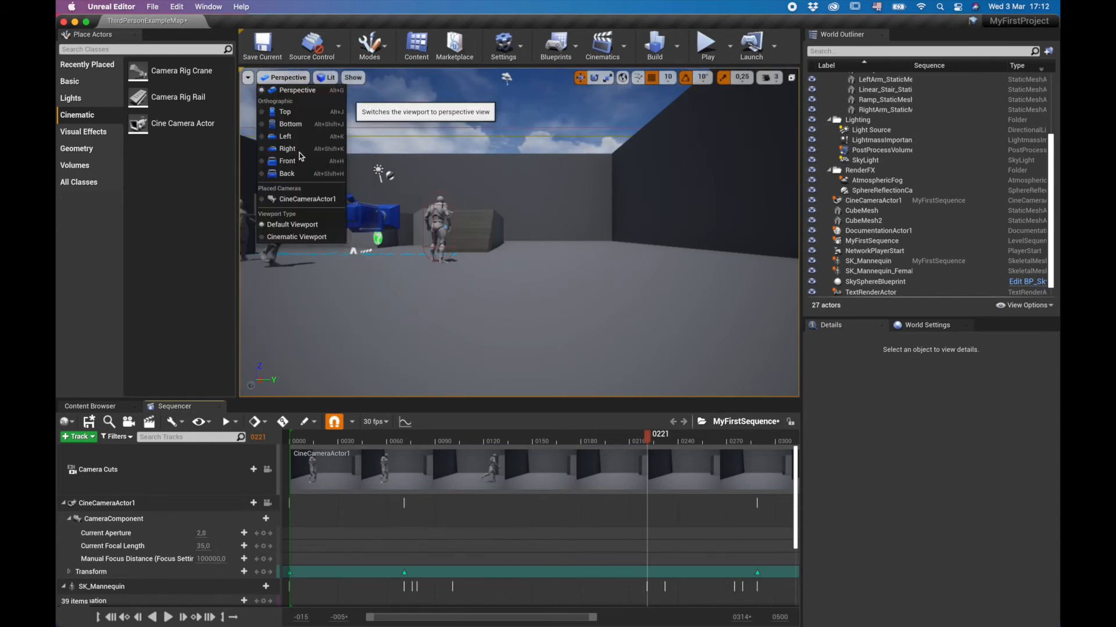
pyautogui.click(310, 200)
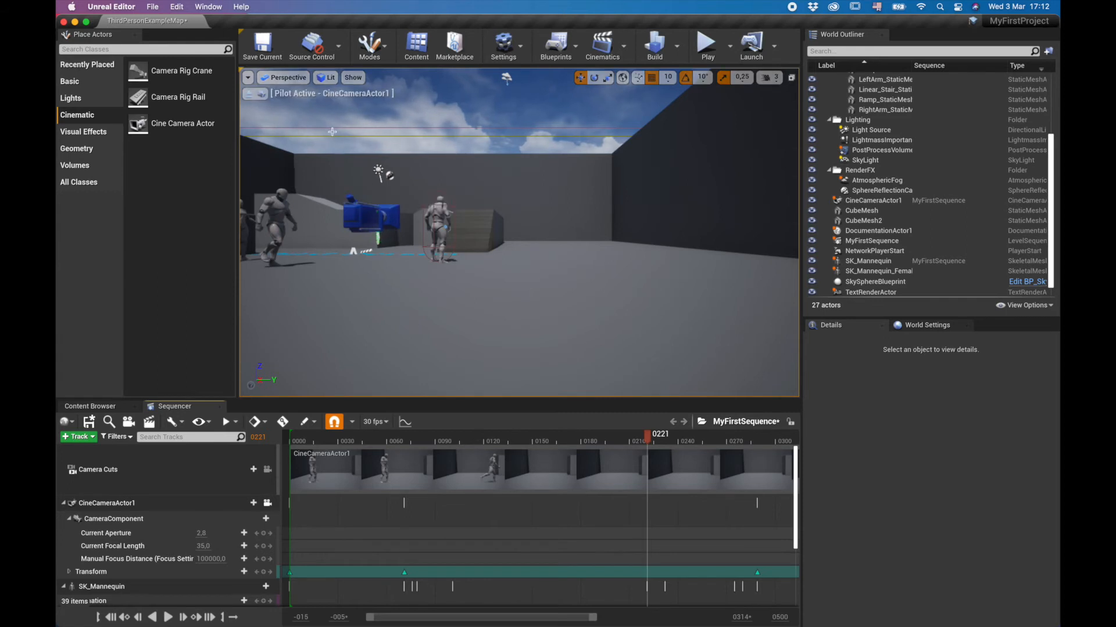
pyautogui.click(261, 94)
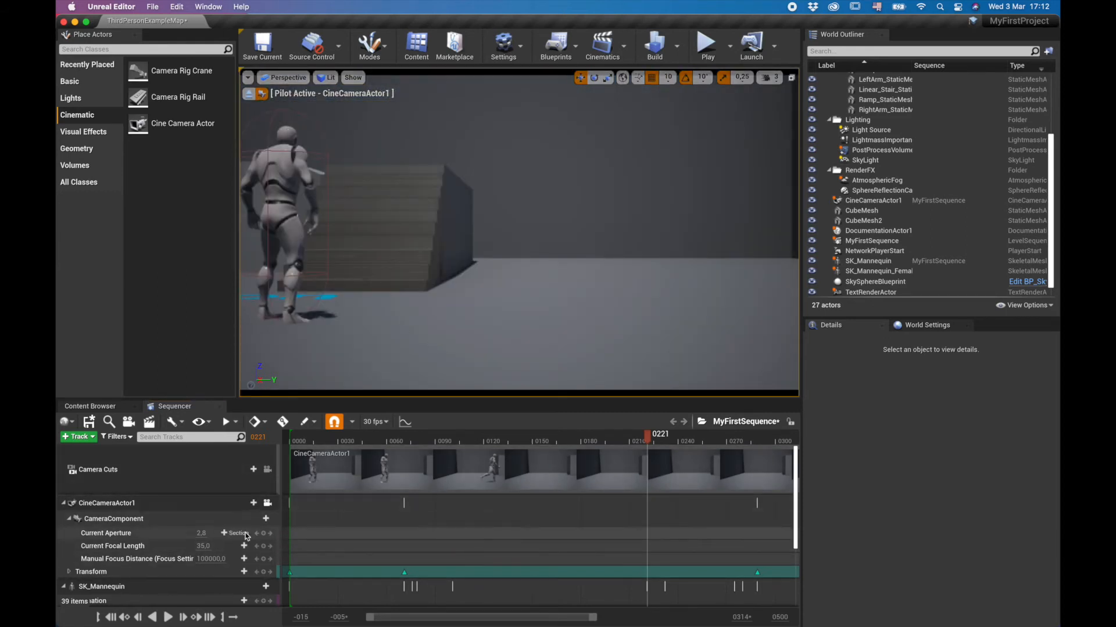
pyautogui.click(269, 472)
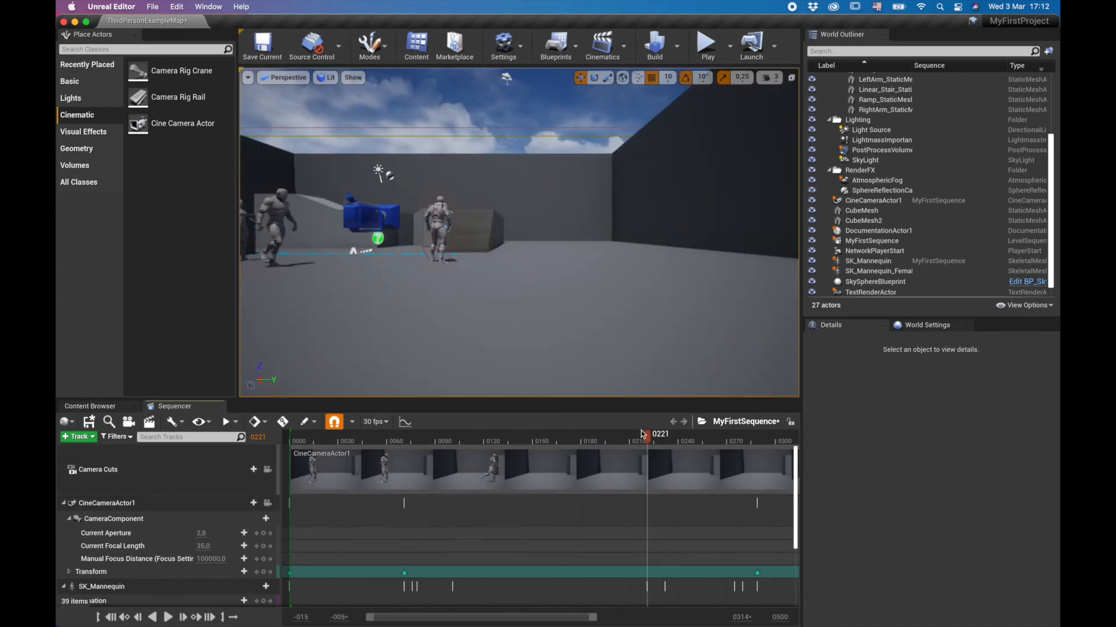
# At frame 70, return to the free perspective view overlooking the scene and select CineCameraActor1 in it
pyautogui.moveTo(608, 442); pyautogui.dragTo(433, 442)
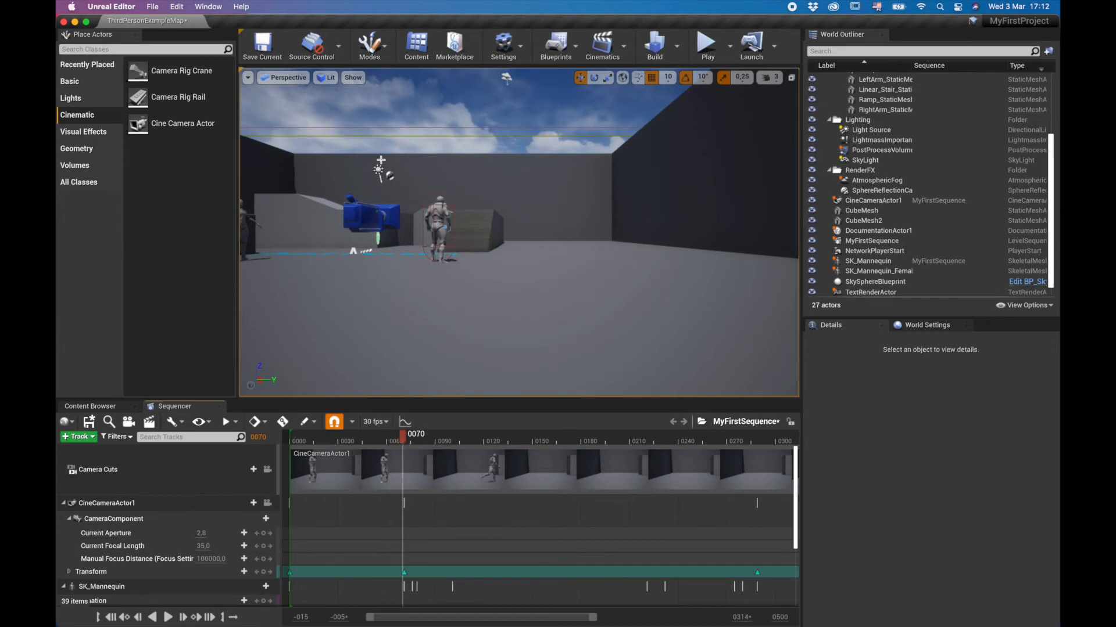
pyautogui.click(287, 81)
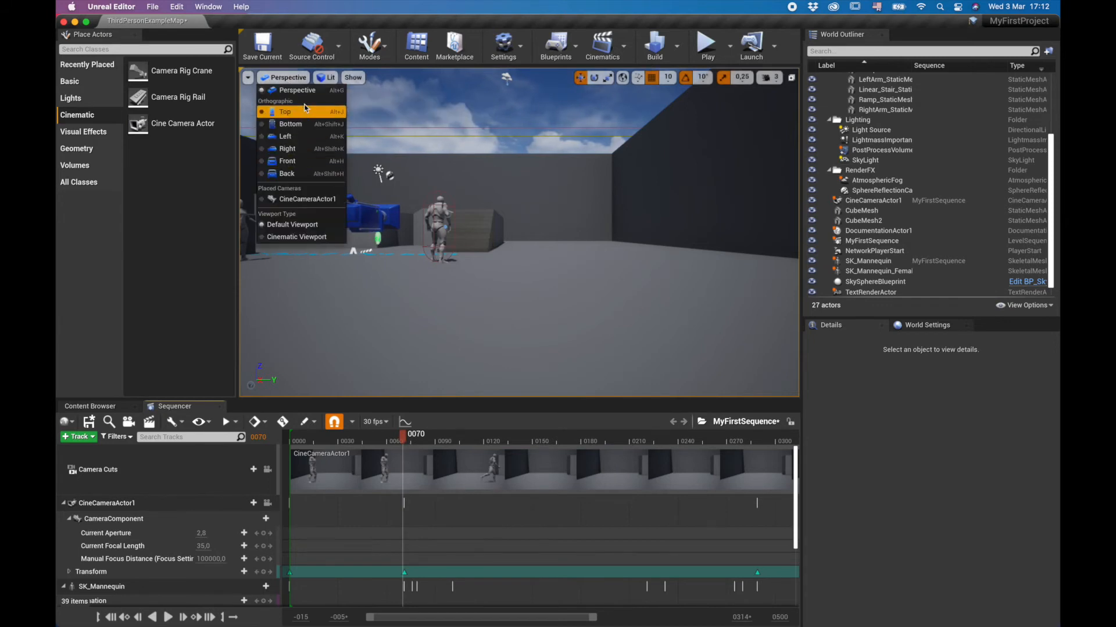
pyautogui.click(306, 94)
pyautogui.moveTo(570, 289); pyautogui.dragTo(355, 308, button='right')
pyautogui.moveTo(541, 308); pyautogui.dragTo(518, 291, button='right')
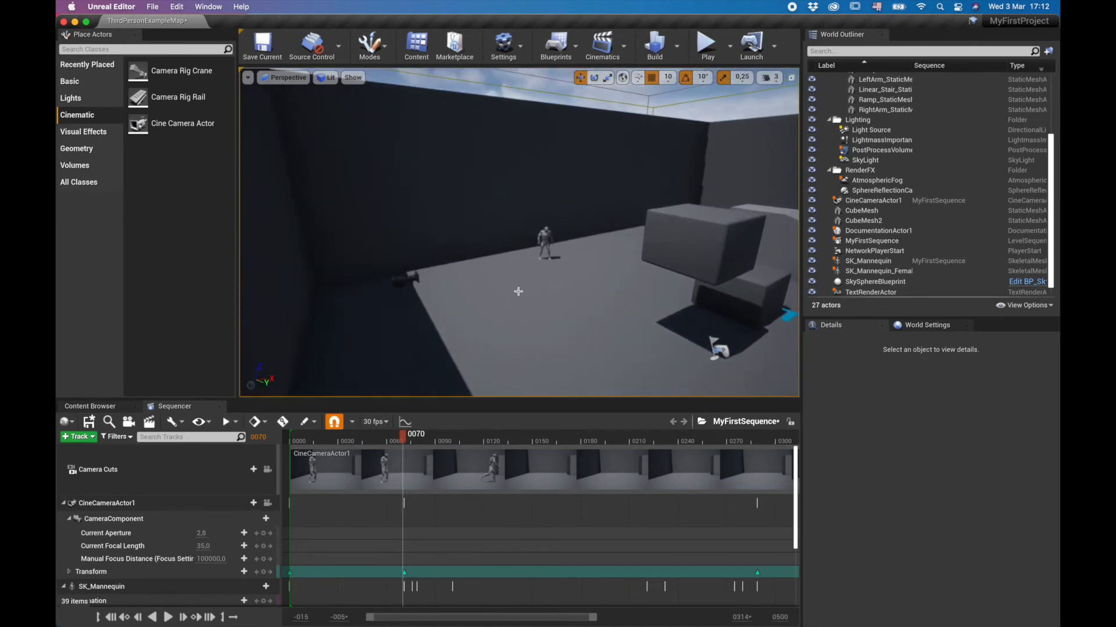
pyautogui.click(411, 281)
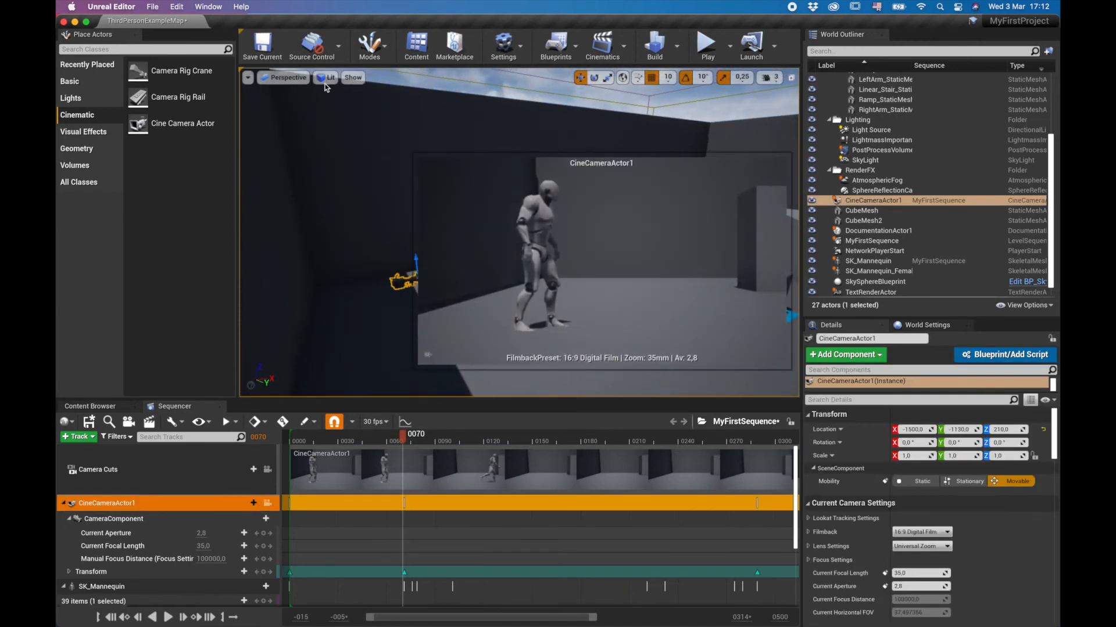
# Pilot CineCameraActor1, bring the playhead to frame 201, and enable the exact camera view
pyautogui.click(297, 82)
pyautogui.click(315, 206)
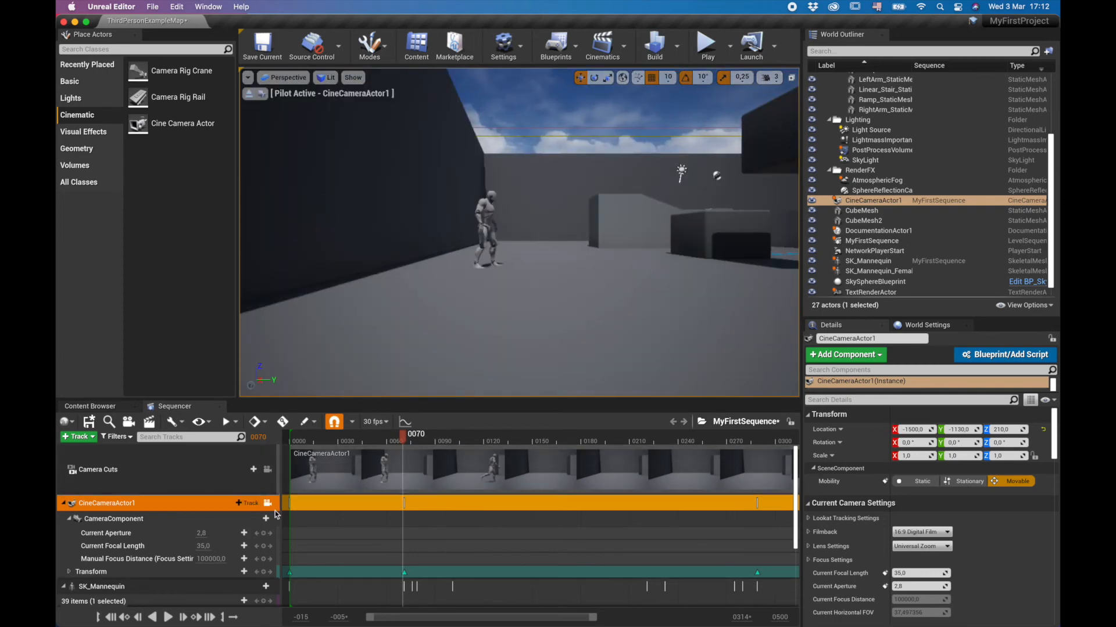
pyautogui.moveTo(404, 440); pyautogui.dragTo(614, 472)
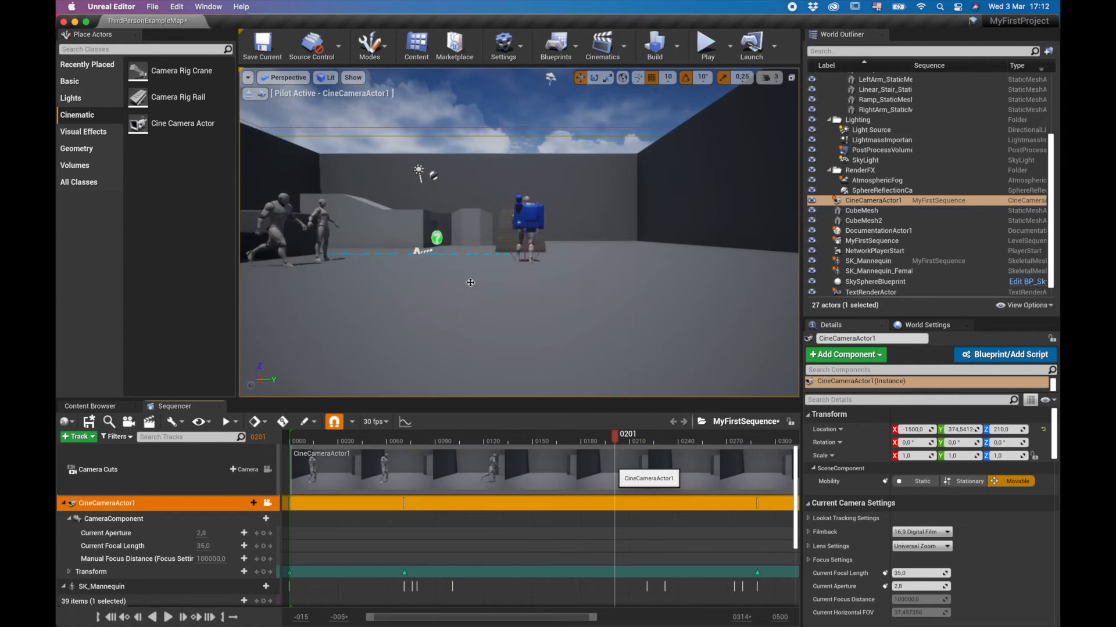
pyautogui.click(266, 97)
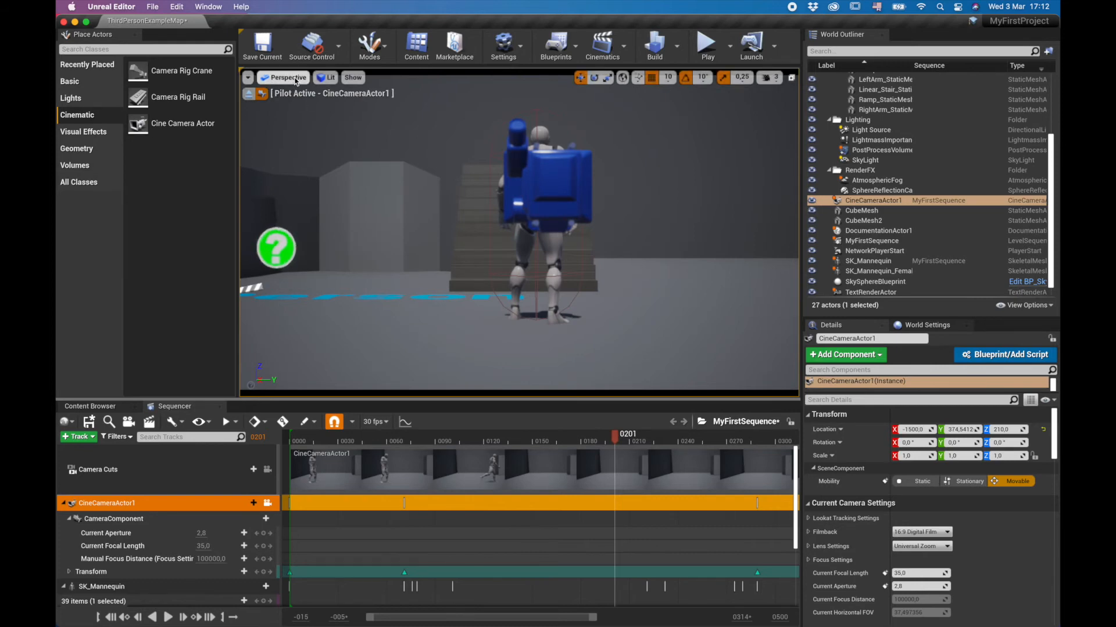
# At frame 221, set CineCameraActor1's Y location to 62 and add a Transform key
pyautogui.moveTo(586, 439); pyautogui.dragTo(649, 479)
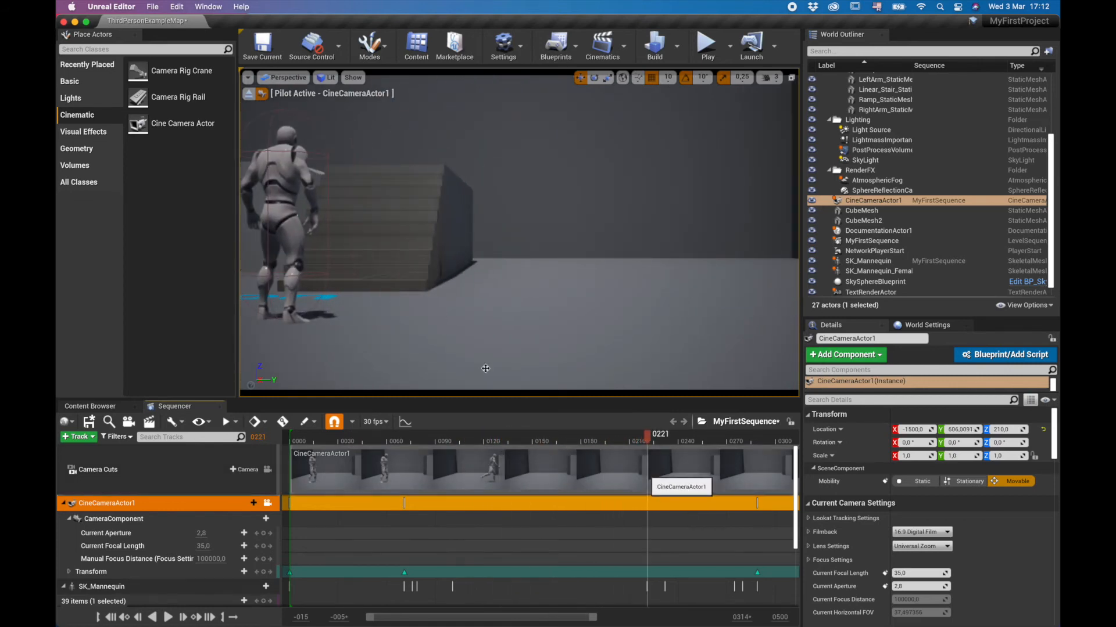
pyautogui.moveTo(962, 431); pyautogui.dragTo(900, 431)
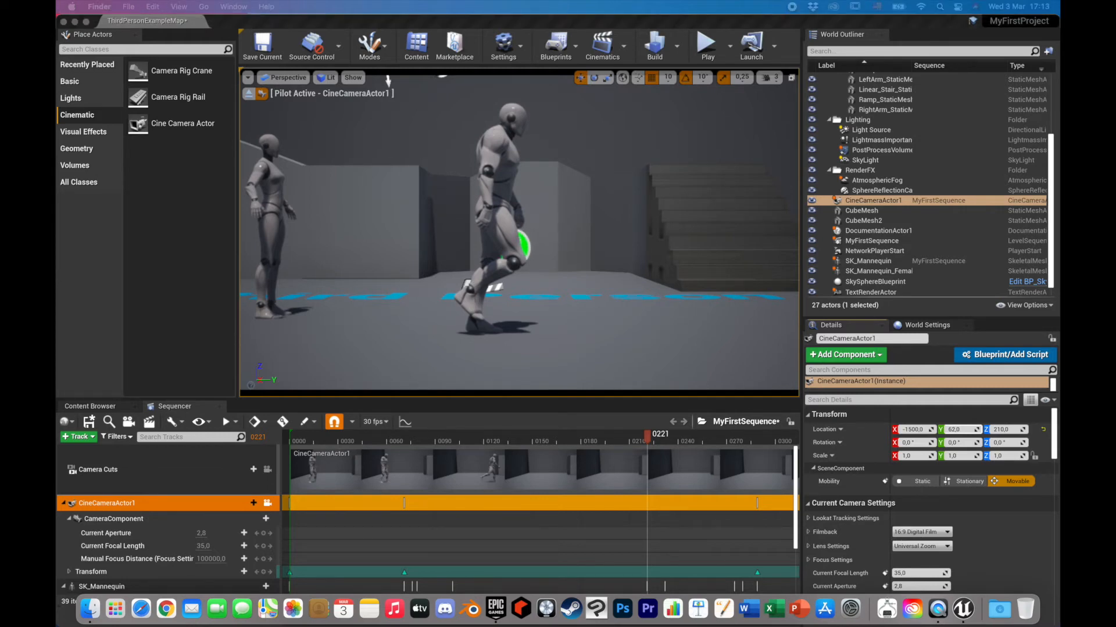
pyautogui.click(276, 20)
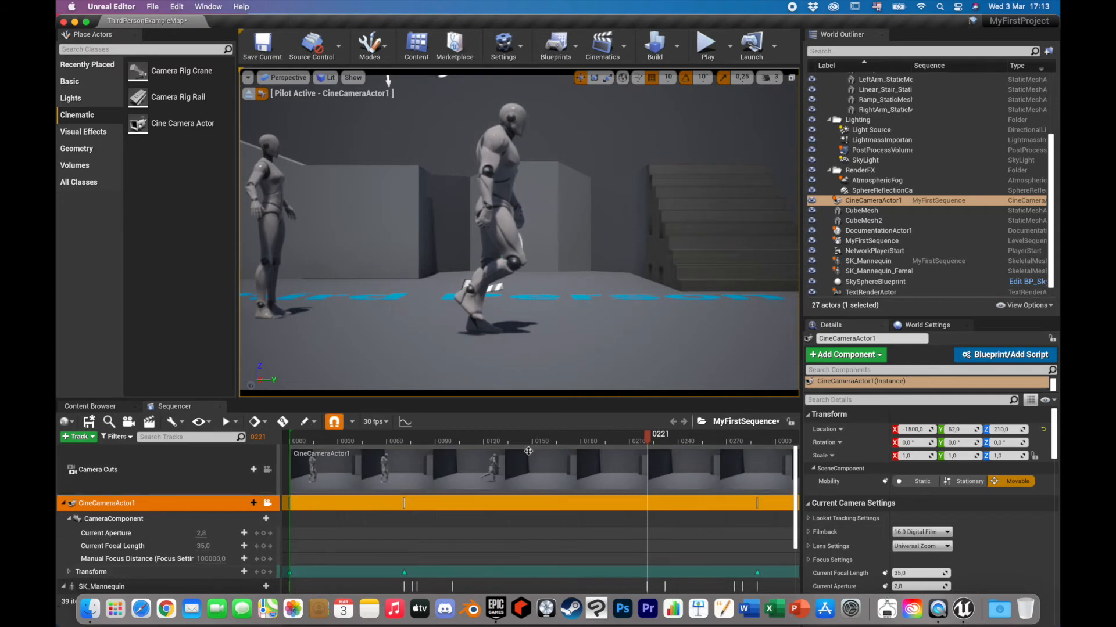
pyautogui.scroll(-3, 534, 511)
pyautogui.scroll(2, 626, 479)
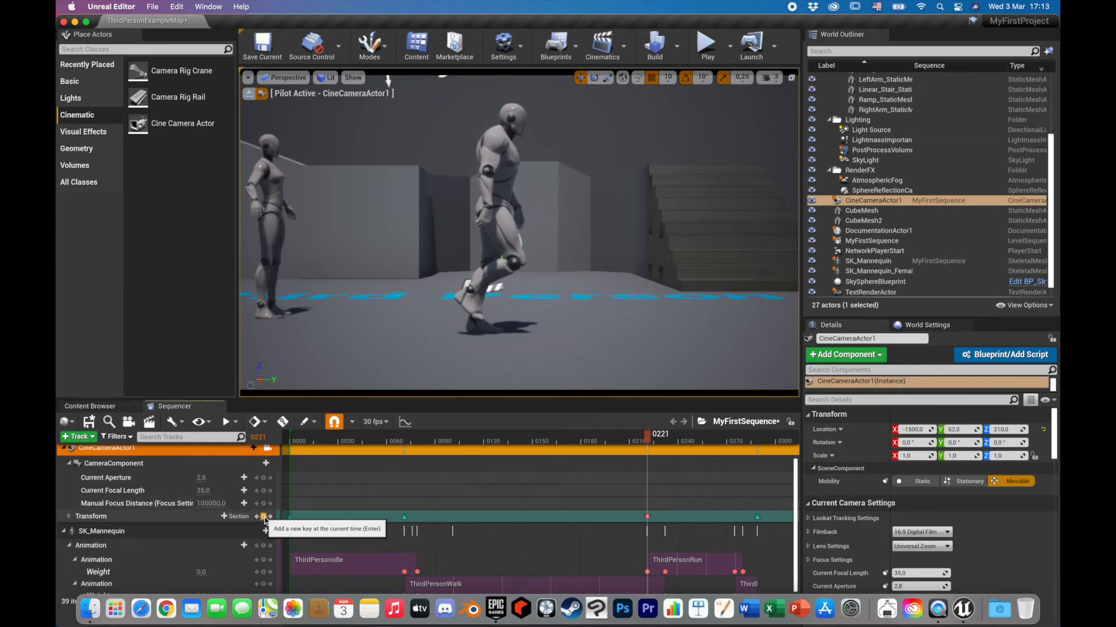
pyautogui.click(669, 531)
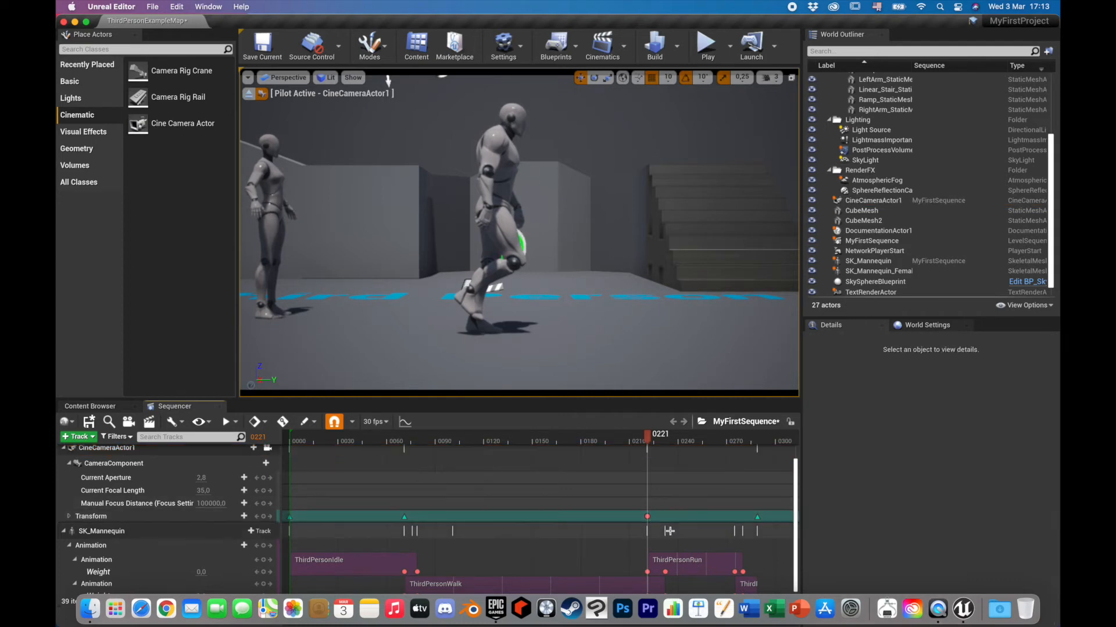
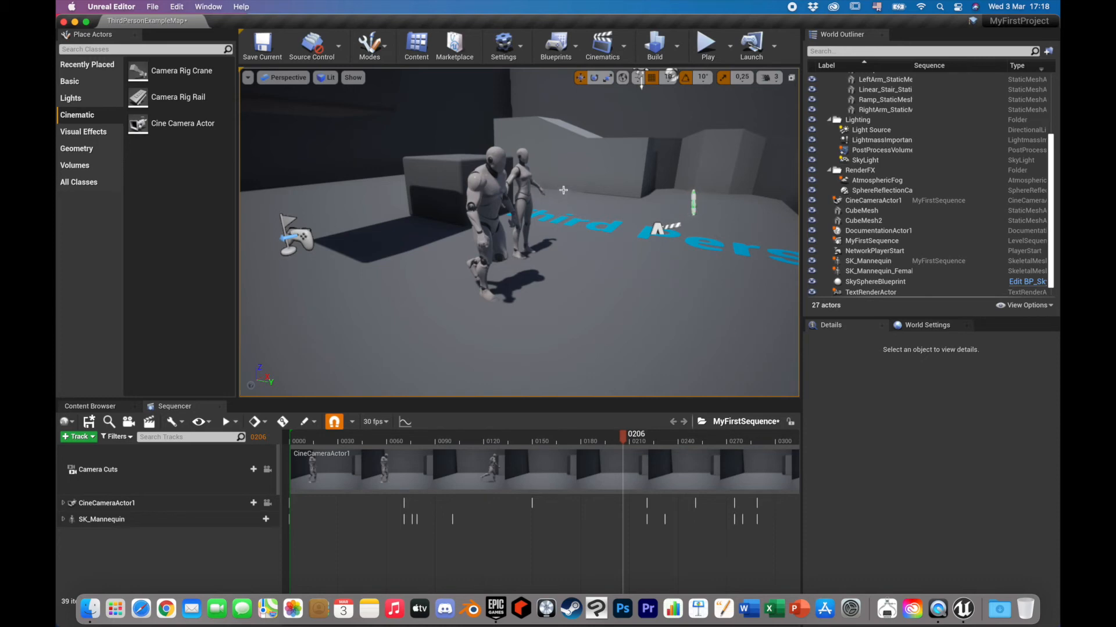
# Shrink the Unreal Editor window to uncover the desktop, and switch to Blender with its default scene
pyautogui.moveTo(1026, 596); pyautogui.dragTo(984, 594)
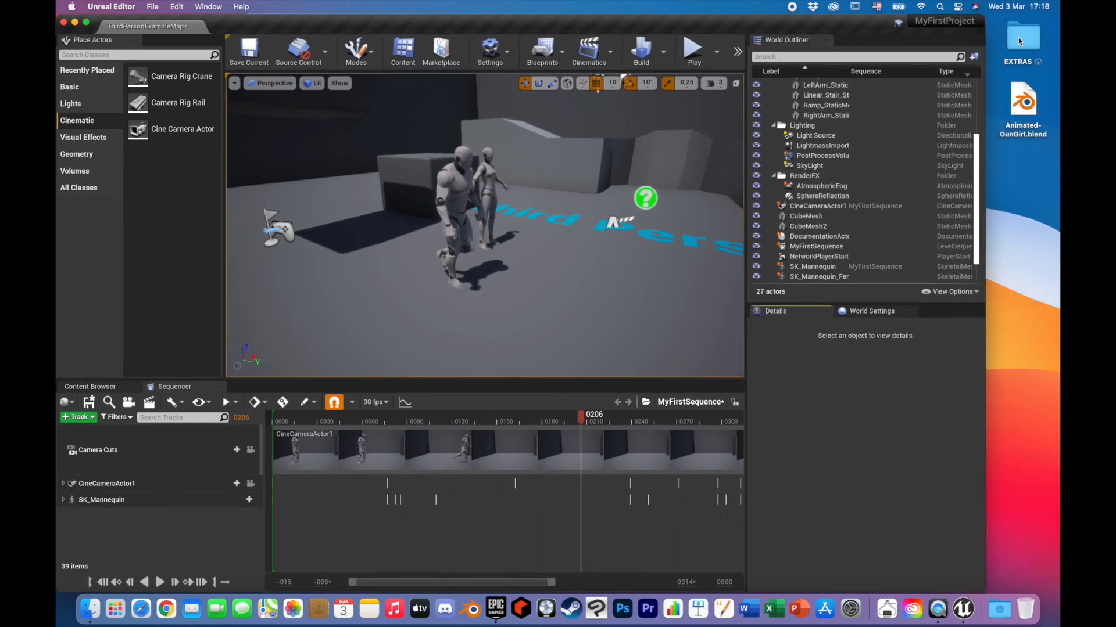
pyautogui.click(472, 604)
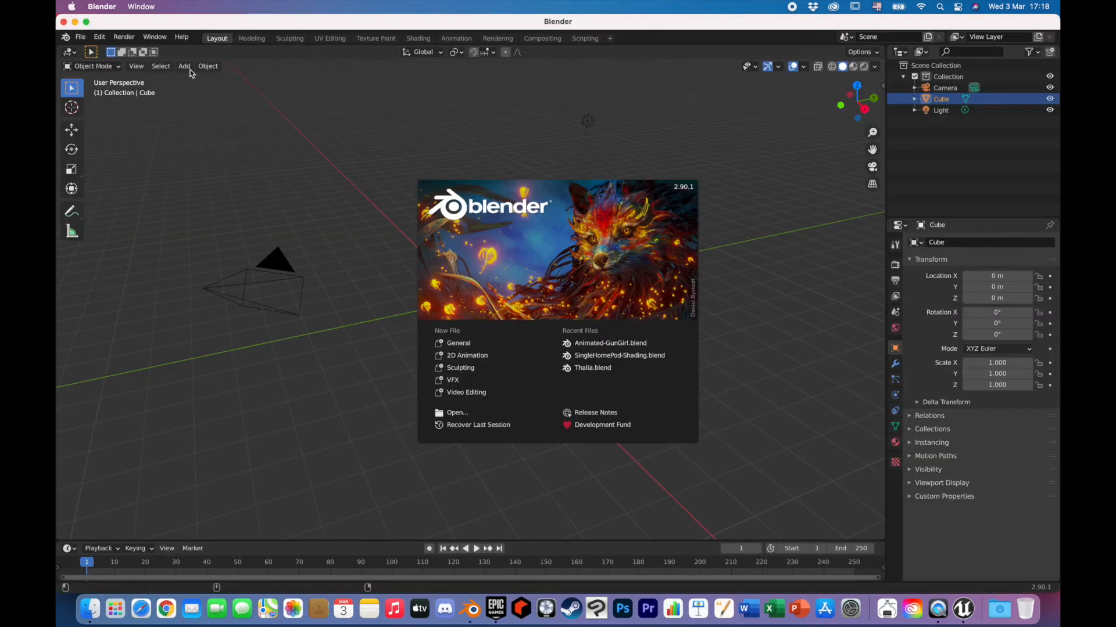
pyautogui.click(309, 122)
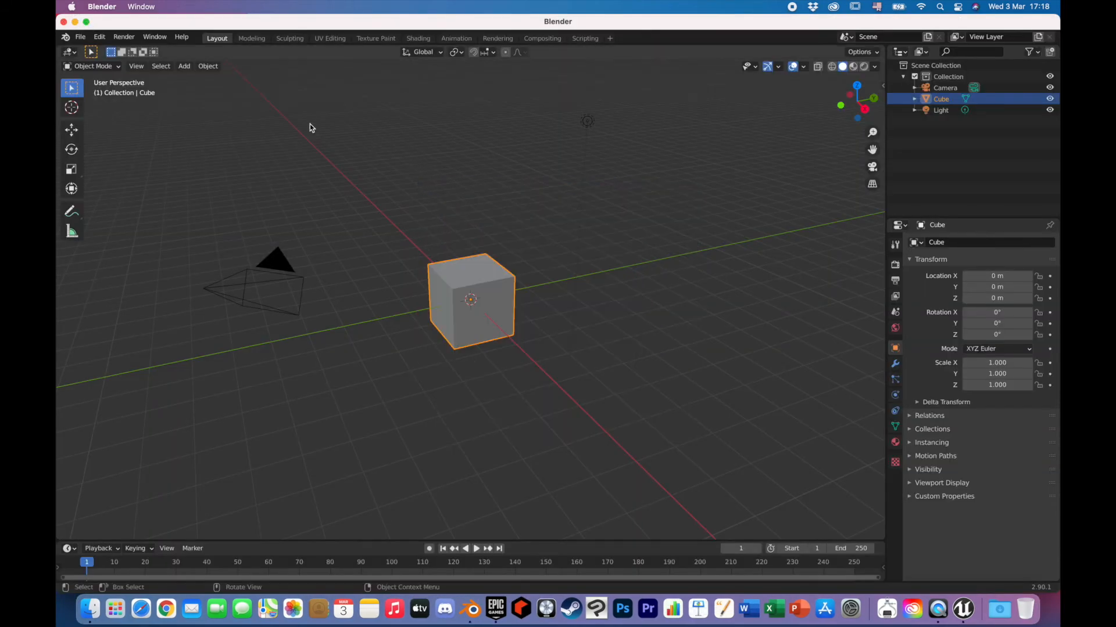
# Make the Blender window full screen and open the recent Animated-GunGirl.blend project
pyautogui.click(87, 22)
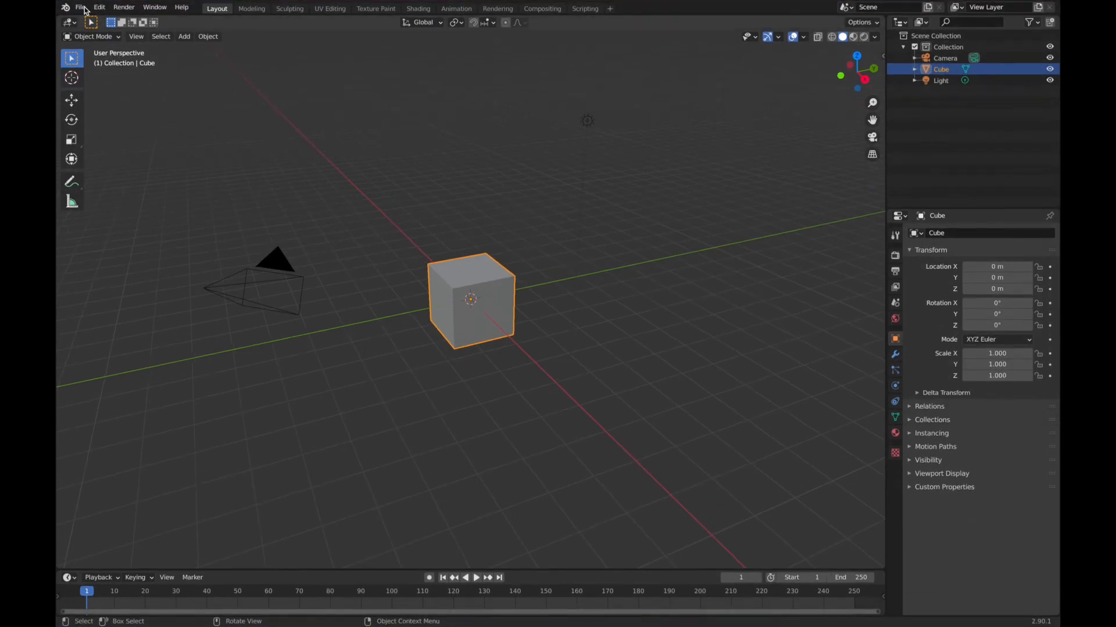
pyautogui.click(81, 7)
pyautogui.moveTo(118, 42)
pyautogui.click(204, 43)
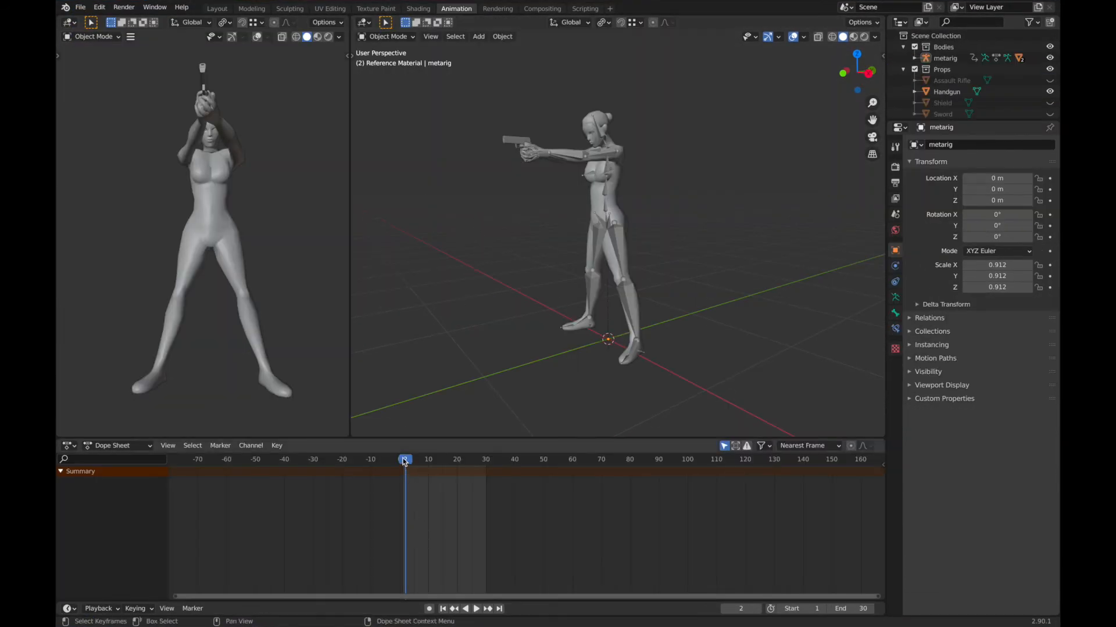
# Play and scrub the character's handgun animation, examine it from several angles, and return the playhead to frame 1
pyautogui.press('space')
pyautogui.moveTo(464, 472)
pyautogui.mouseDown()
pyautogui.moveTo(480, 473)
pyautogui.moveTo(397, 468)
pyautogui.moveTo(486, 473)
pyautogui.moveTo(416, 470)
pyautogui.moveTo(473, 477)
pyautogui.mouseUp()
pyautogui.press('space')
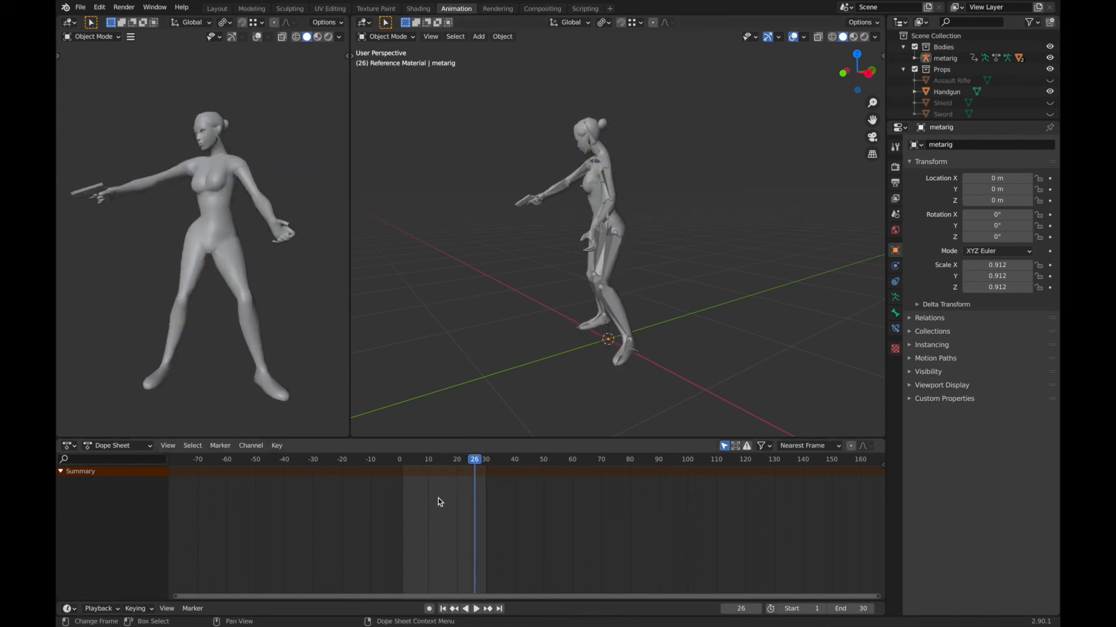
pyautogui.press('space')
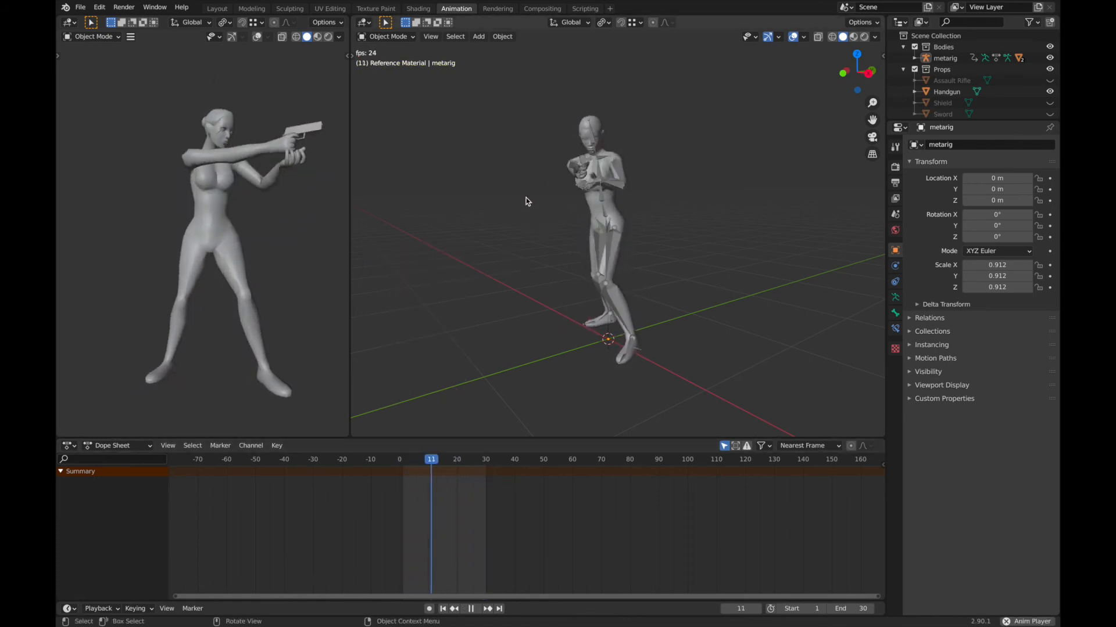
pyautogui.moveTo(438, 253); pyautogui.dragTo(583, 297, button='middle')
pyautogui.scroll(-1, 586, 286)
pyautogui.moveTo(656, 276); pyautogui.dragTo(724, 272, button='middle')
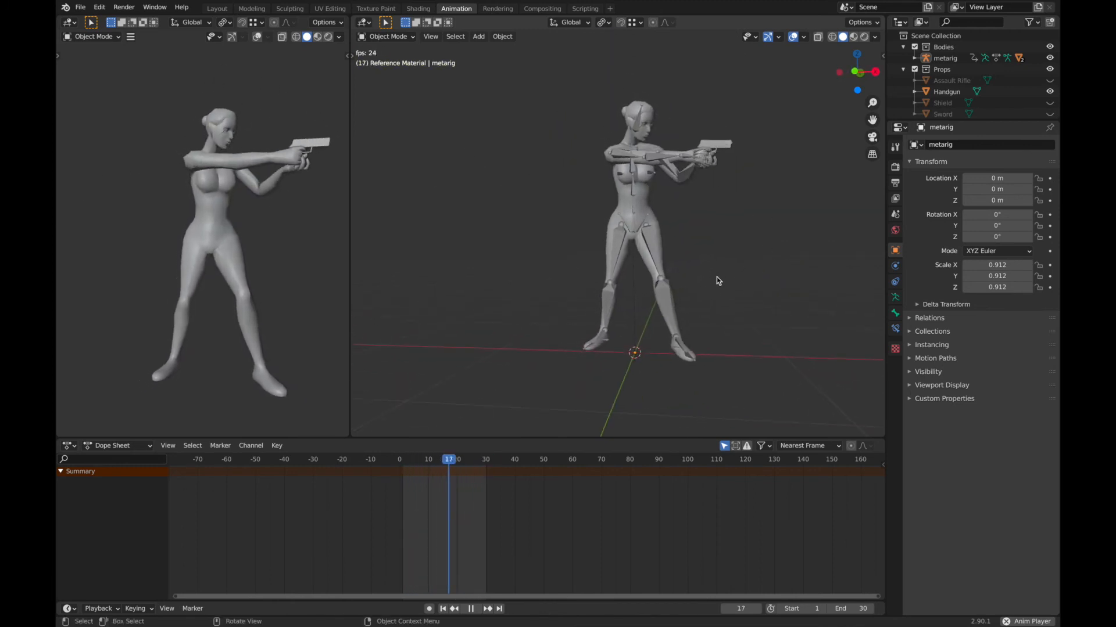
pyautogui.press('space')
pyautogui.moveTo(459, 462); pyautogui.dragTo(403, 465)
# Select the metarig armature and examine its bone keyframes in the Dope Sheet
pyautogui.click(633, 224)
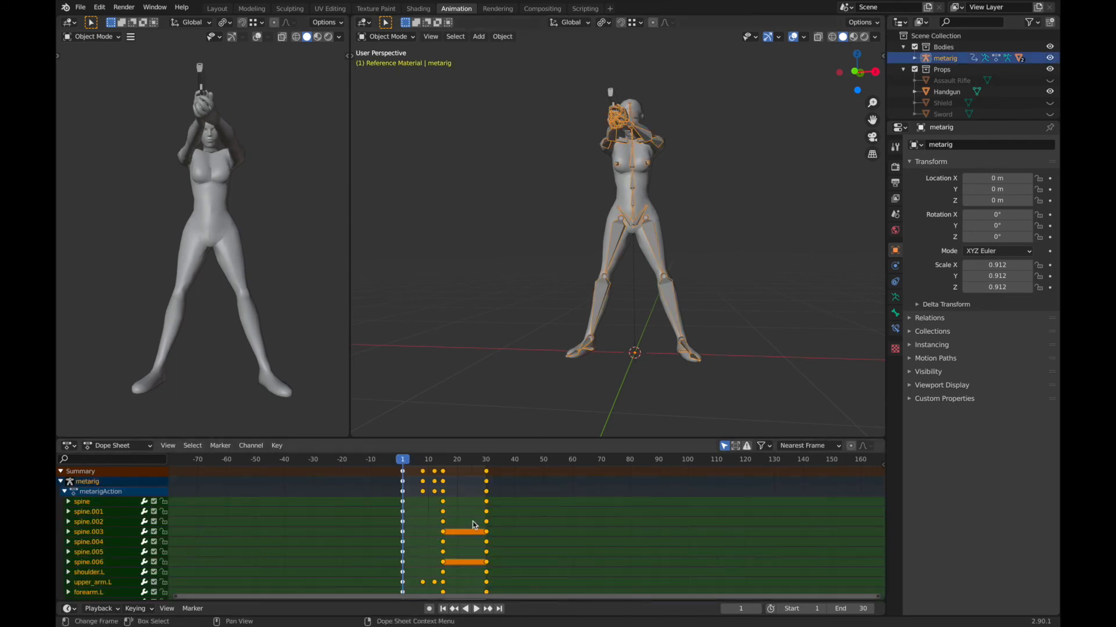
pyautogui.scroll(-3, 464, 525)
pyautogui.scroll(4, 406, 526)
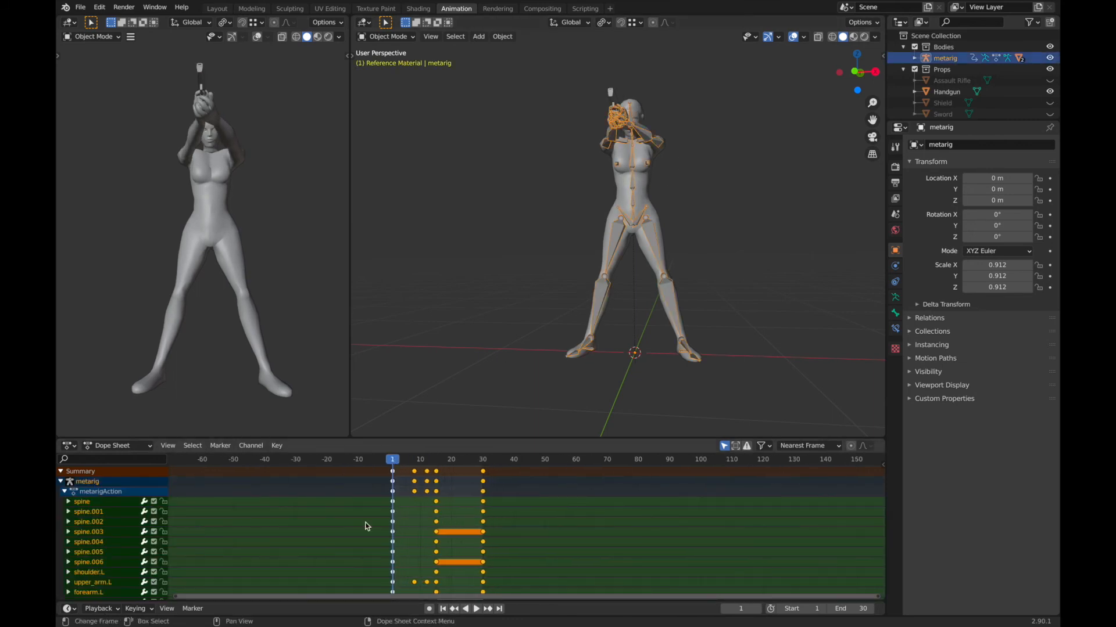
pyautogui.scroll(-10, 146, 536)
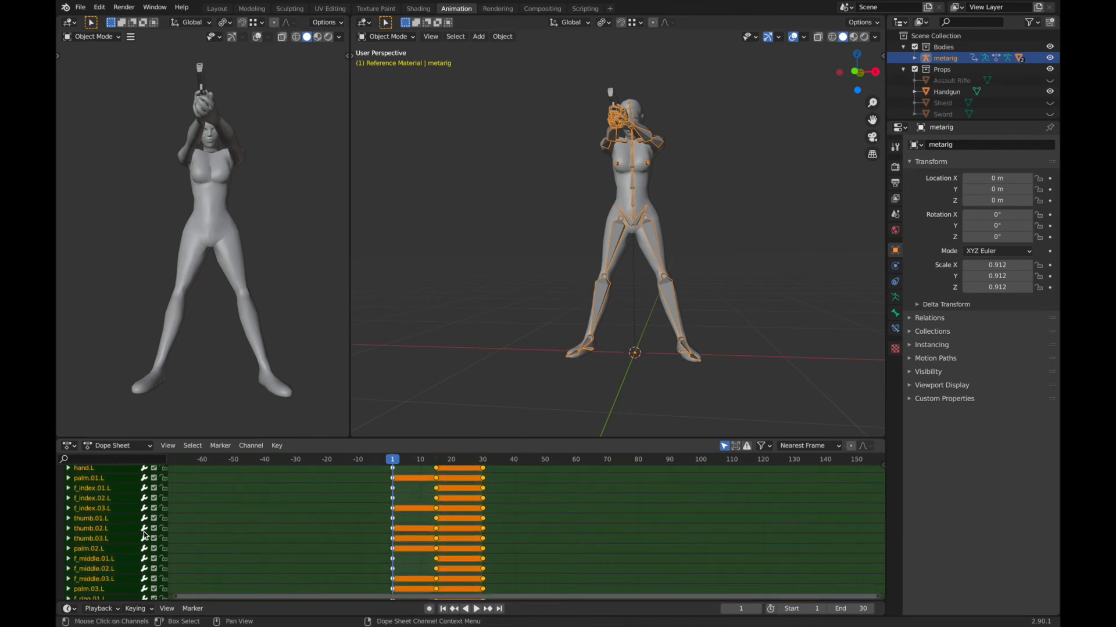
pyautogui.scroll(6, 146, 536)
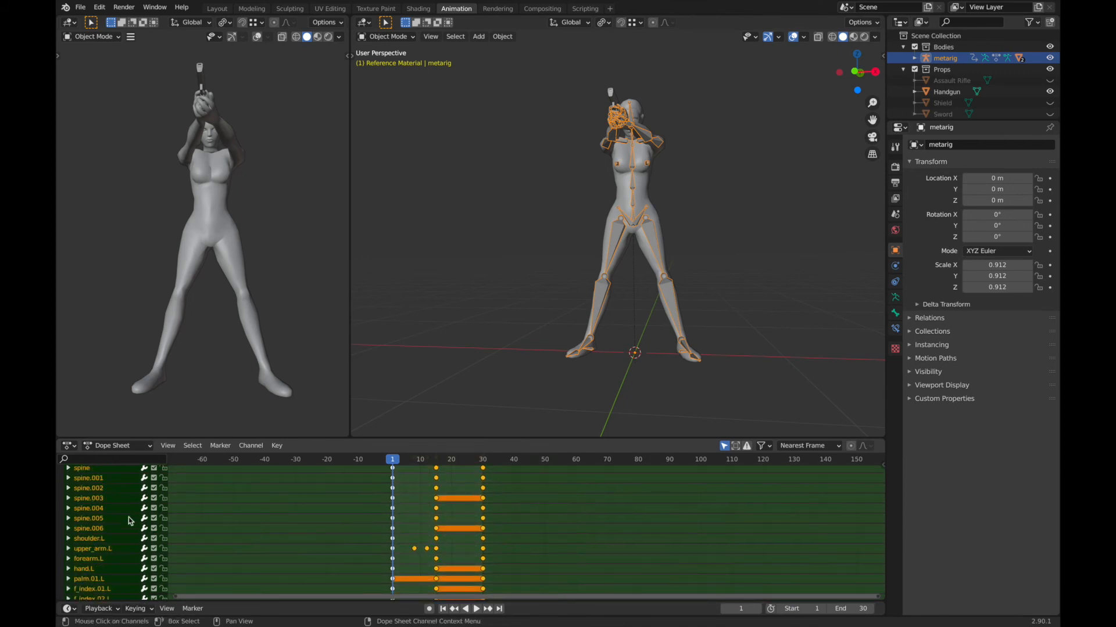
pyautogui.scroll(4, 131, 531)
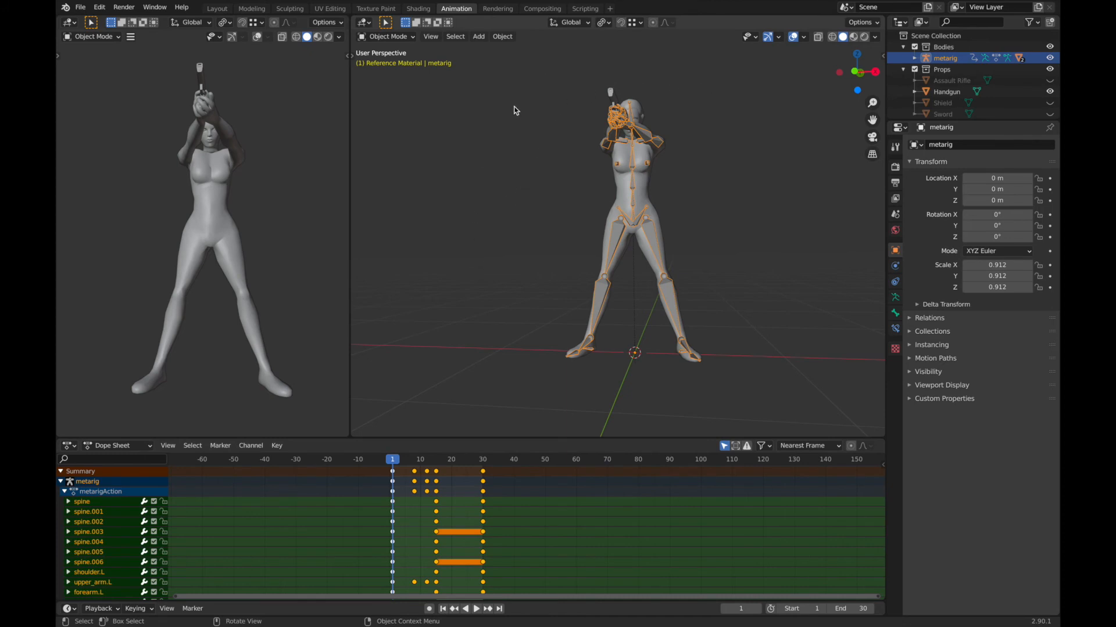
# Select the whole character together: metarig, body mesh and Handgun
pyautogui.moveTo(508, 71); pyautogui.dragTo(731, 401)
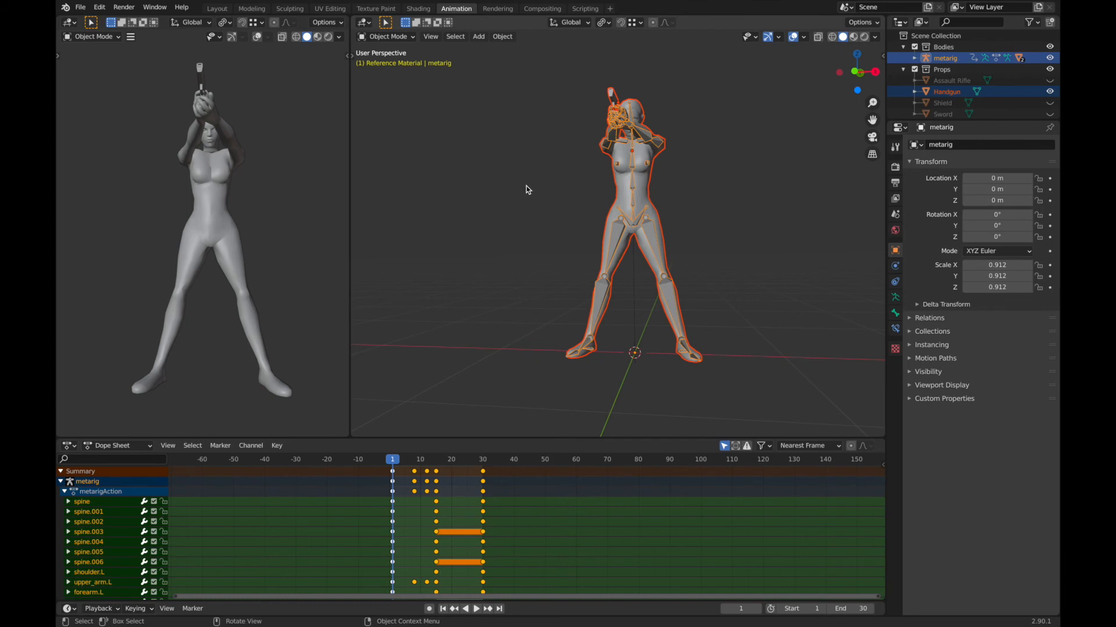
pyautogui.moveTo(522, 229); pyautogui.dragTo(623, 239, button='middle')
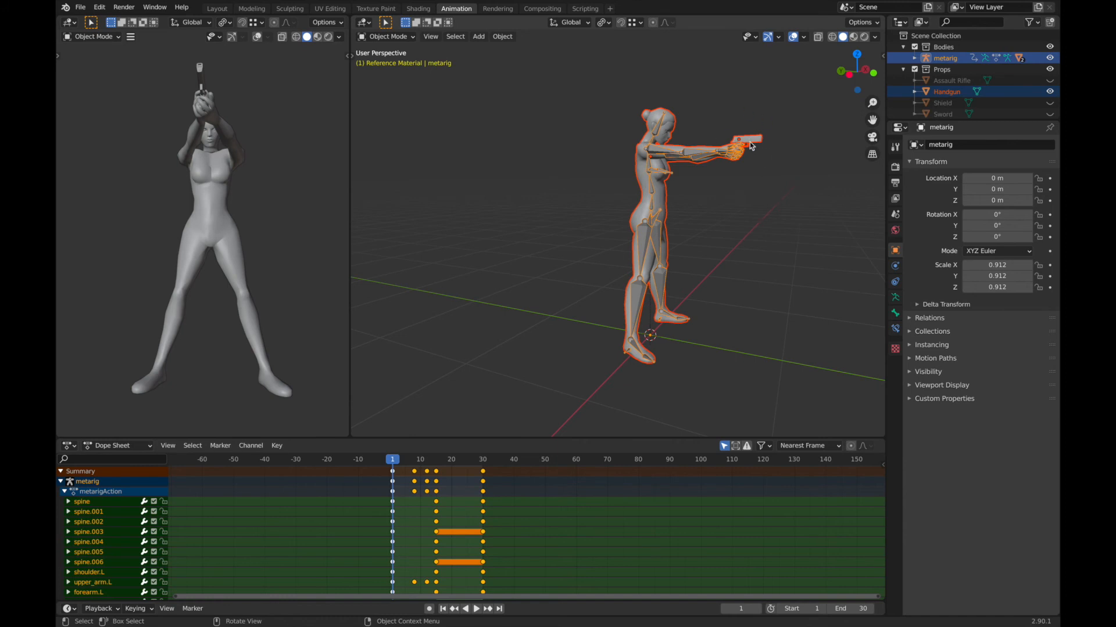
pyautogui.moveTo(752, 229)
pyautogui.mouseDown(button='middle')
pyautogui.moveTo(784, 237)
pyautogui.moveTo(611, 224)
pyautogui.moveTo(759, 250)
pyautogui.mouseUp(button='middle')
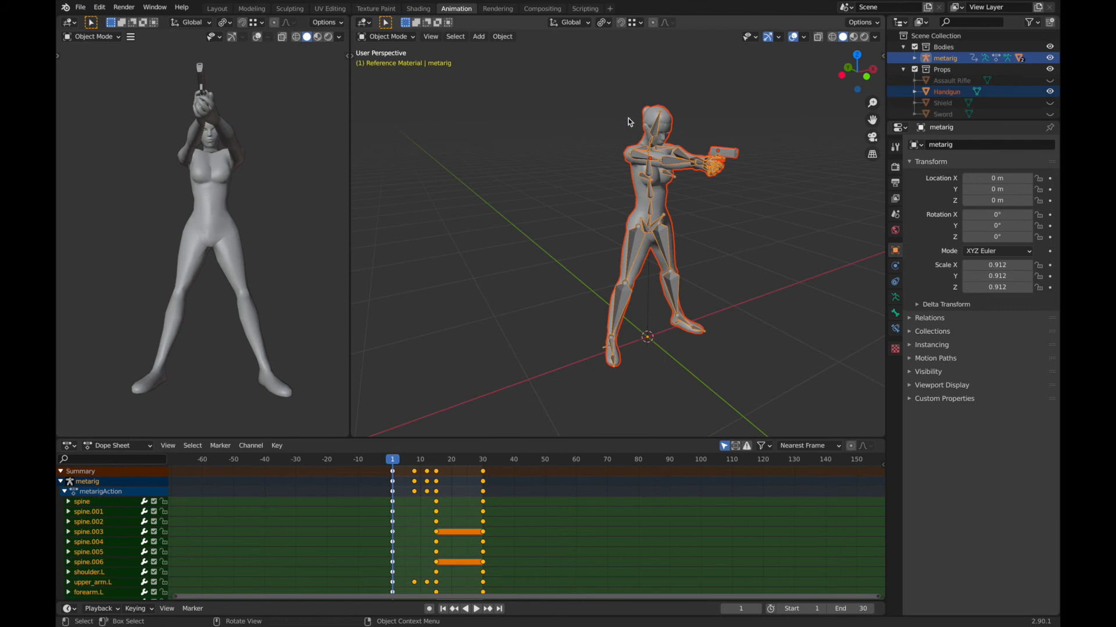
pyautogui.moveTo(552, 75); pyautogui.dragTo(768, 386)
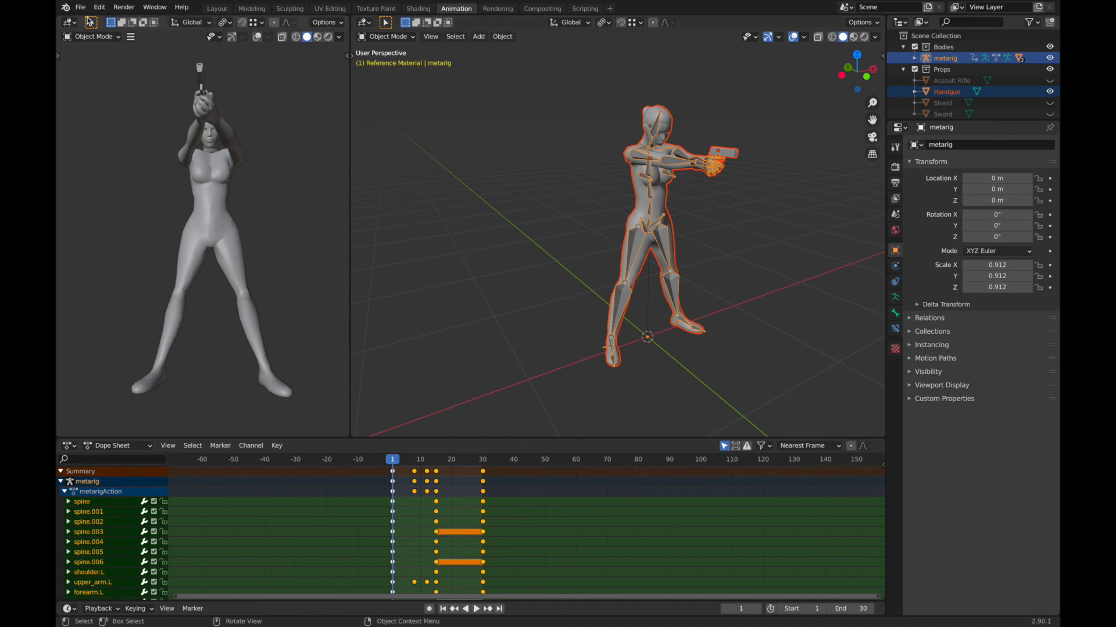
# Export the selected objects only as Animated-GunGirl.fbx to the Desktop
pyautogui.click(80, 7)
pyautogui.moveTo(115, 172)
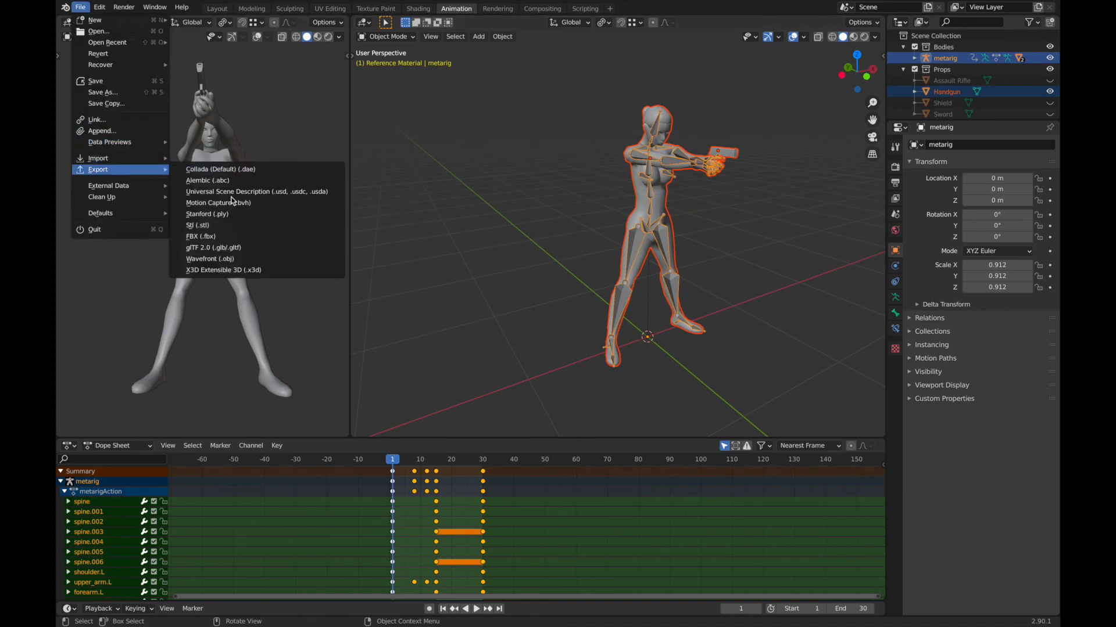
pyautogui.click(218, 237)
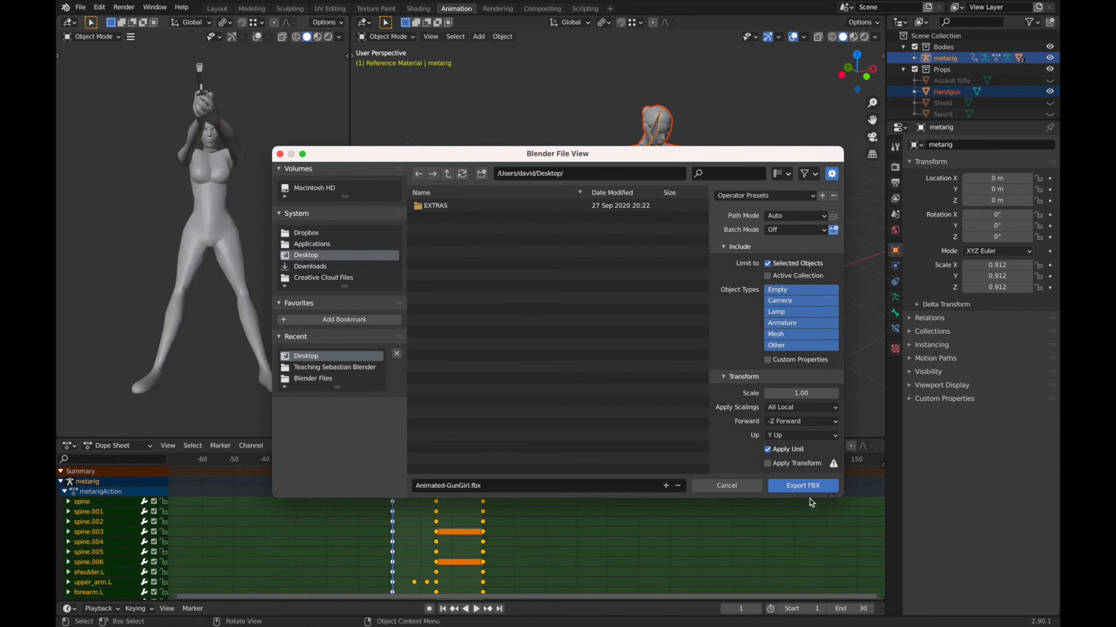
pyautogui.click(798, 487)
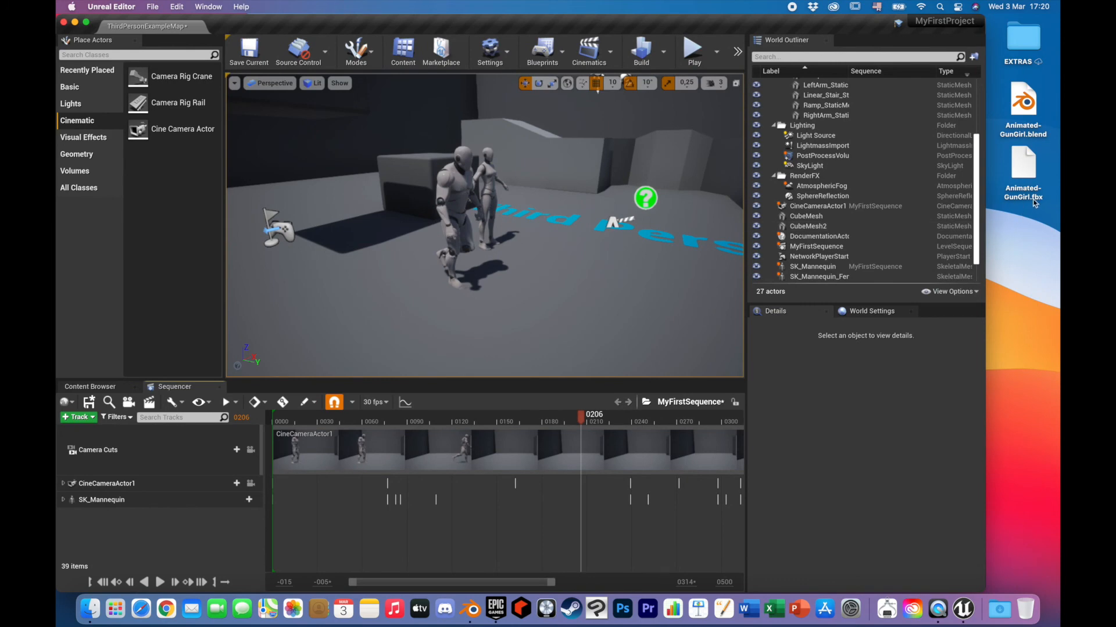
# In Unreal Editor, create a folder named MyAnimations inside the MyAssets content folder and open it
pyautogui.click(110, 387)
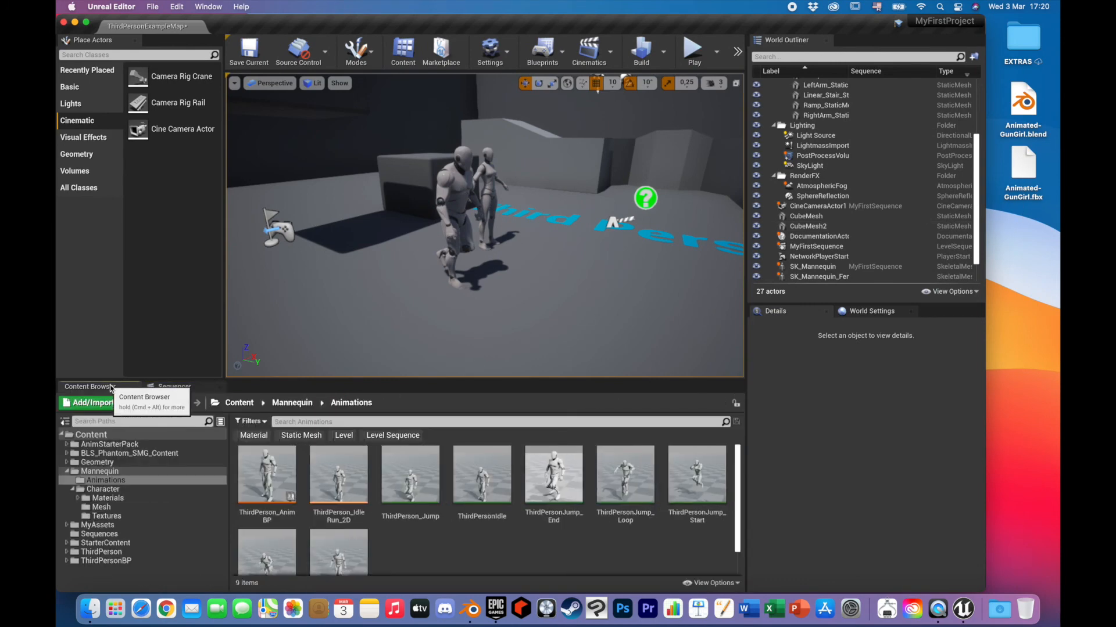
pyautogui.click(67, 472)
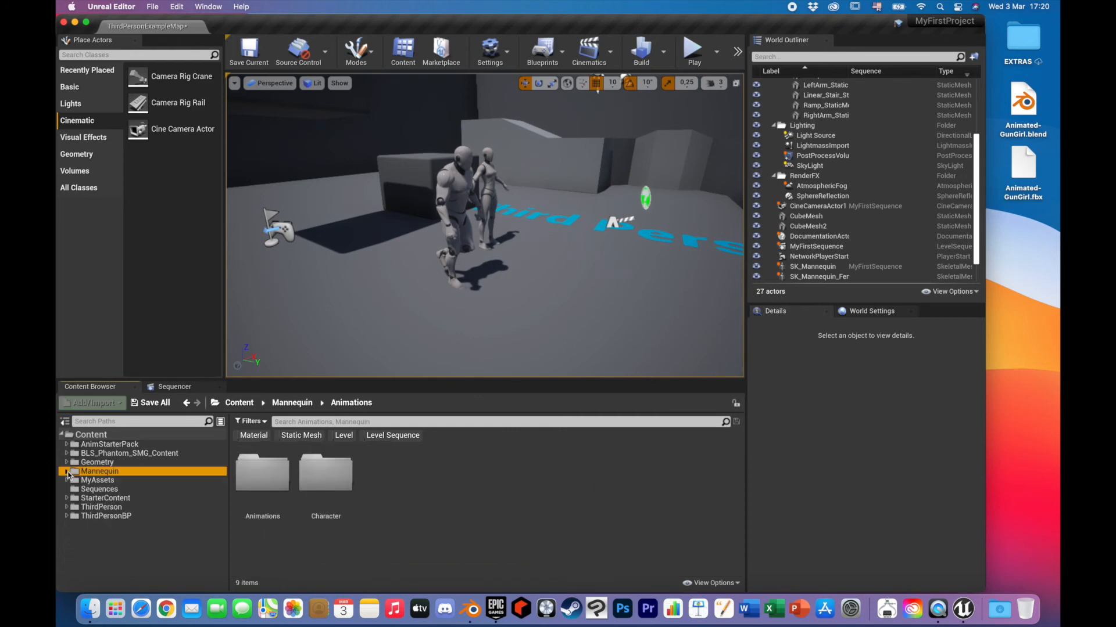
pyautogui.click(98, 482)
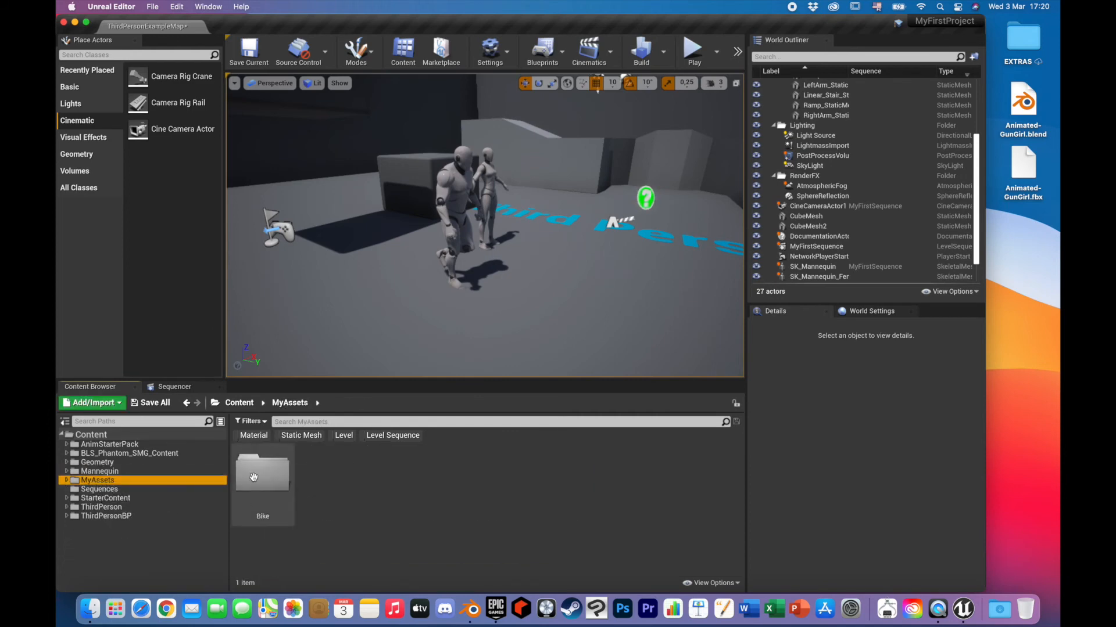
pyautogui.rightClick(342, 485)
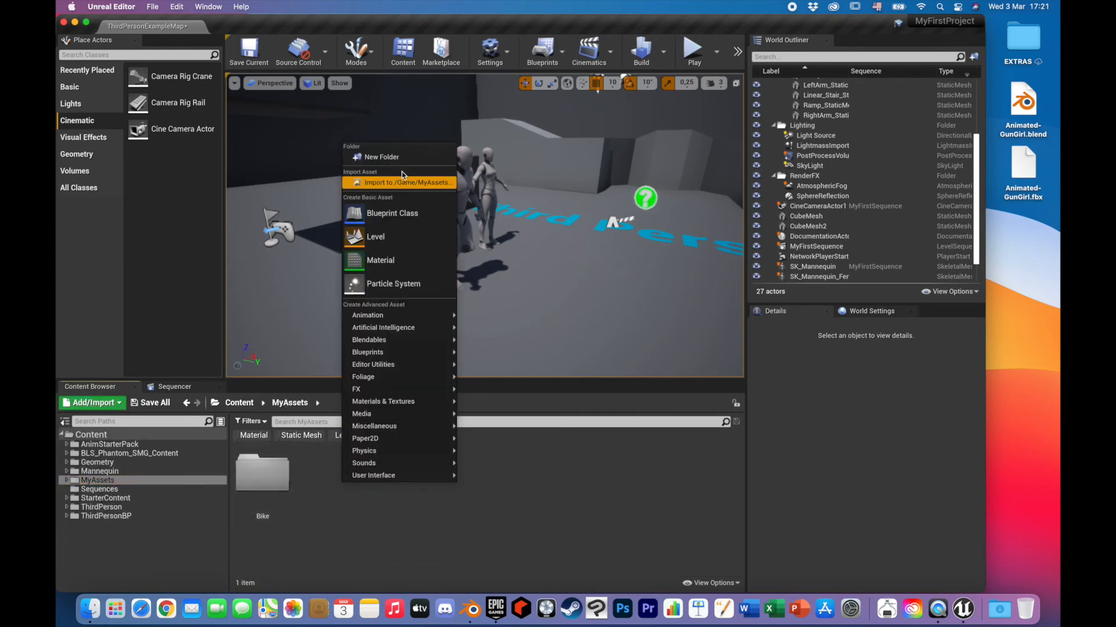
pyautogui.click(381, 157)
pyautogui.write('MyAnimations')
pyautogui.press('Return')
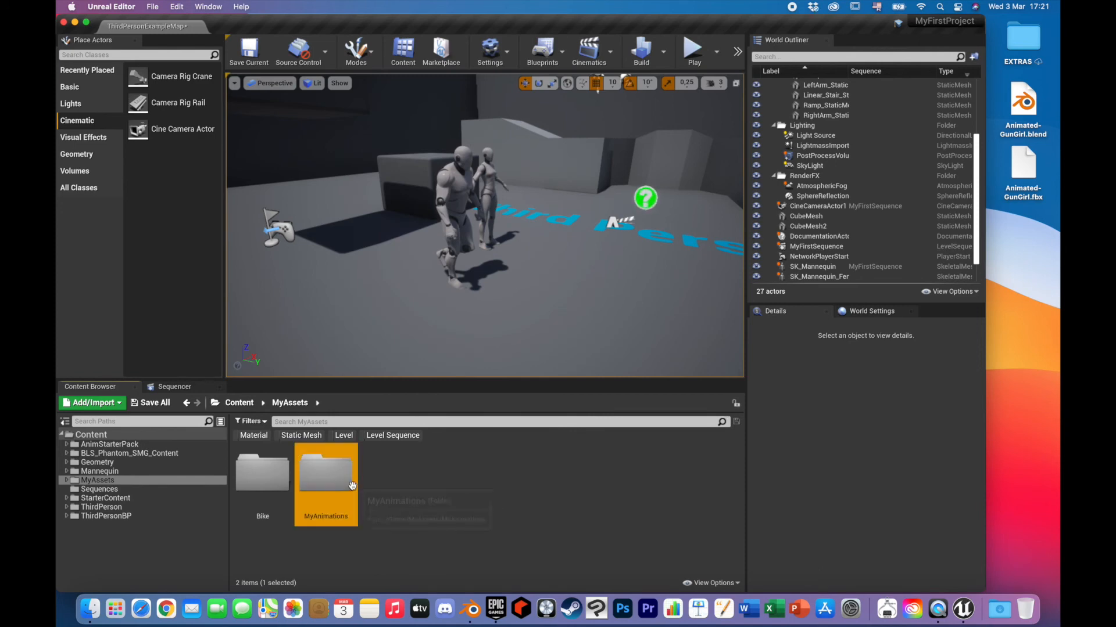
pyautogui.doubleClick(352, 486)
# Start importing Animated-GunGirl.fbx from the desktop into MyAnimations, with Skeleton left at None and Import Animations enabled
pyautogui.moveTo(1034, 167); pyautogui.dragTo(466, 508)
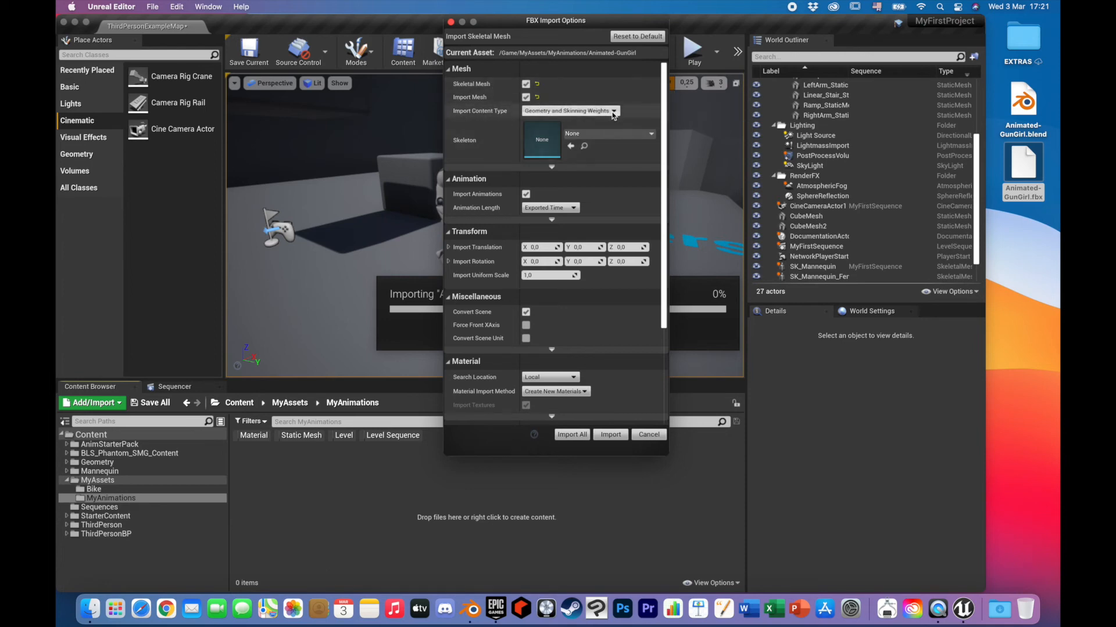
pyautogui.click(642, 137)
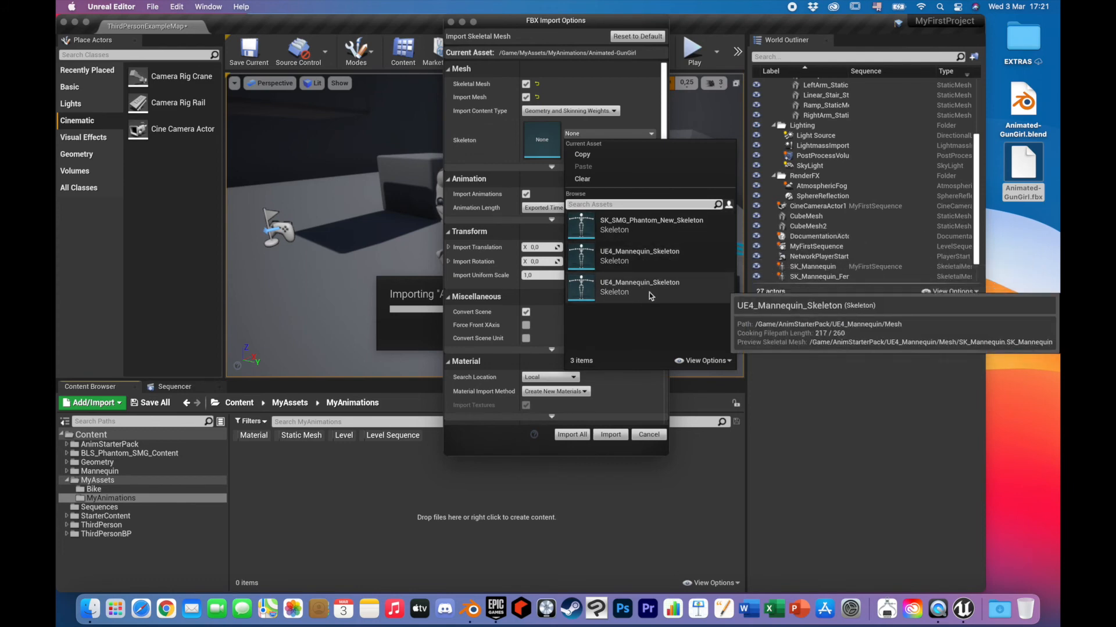
pyautogui.click(642, 98)
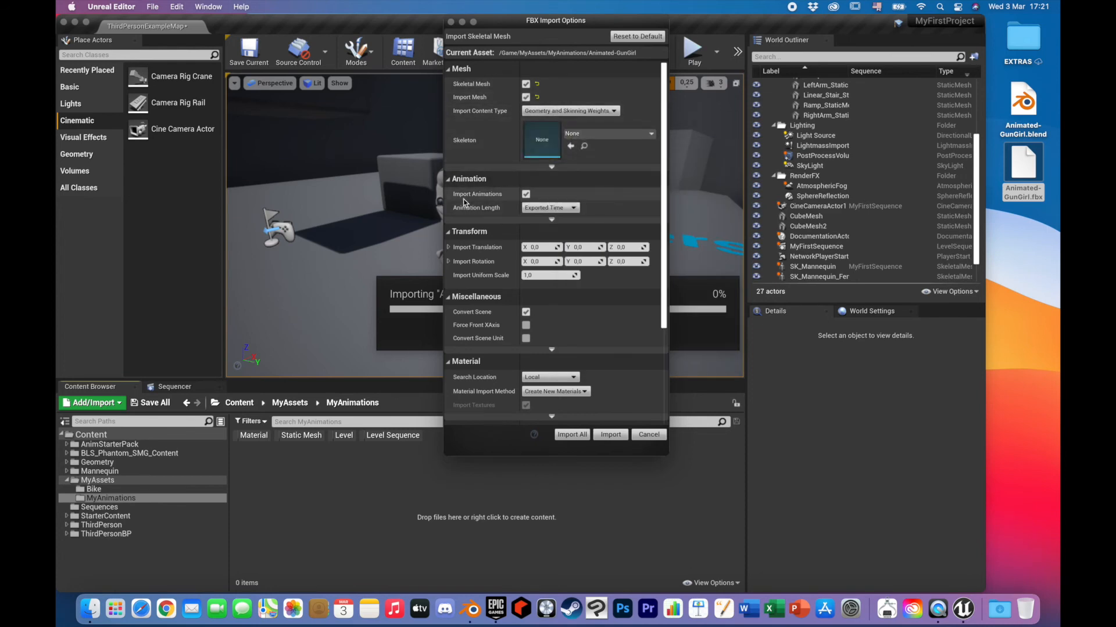
pyautogui.click(527, 196)
pyautogui.click(527, 195)
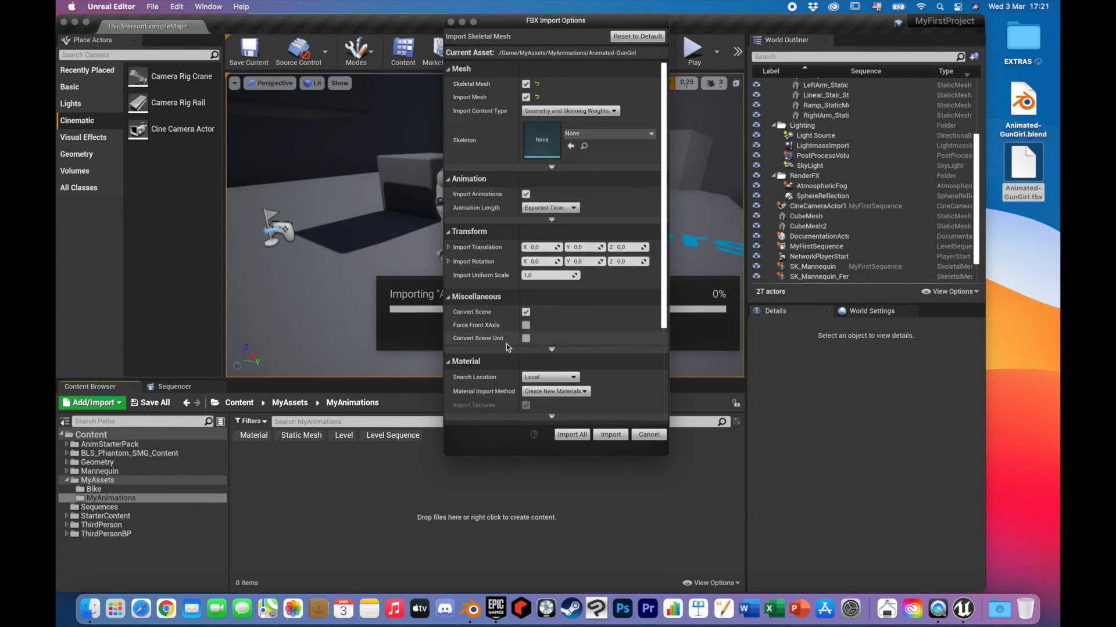
# Enable Convert Scene Unit in the FBX import options and import all of the file's content
pyautogui.click(532, 340)
pyautogui.scroll(-3, 639, 315)
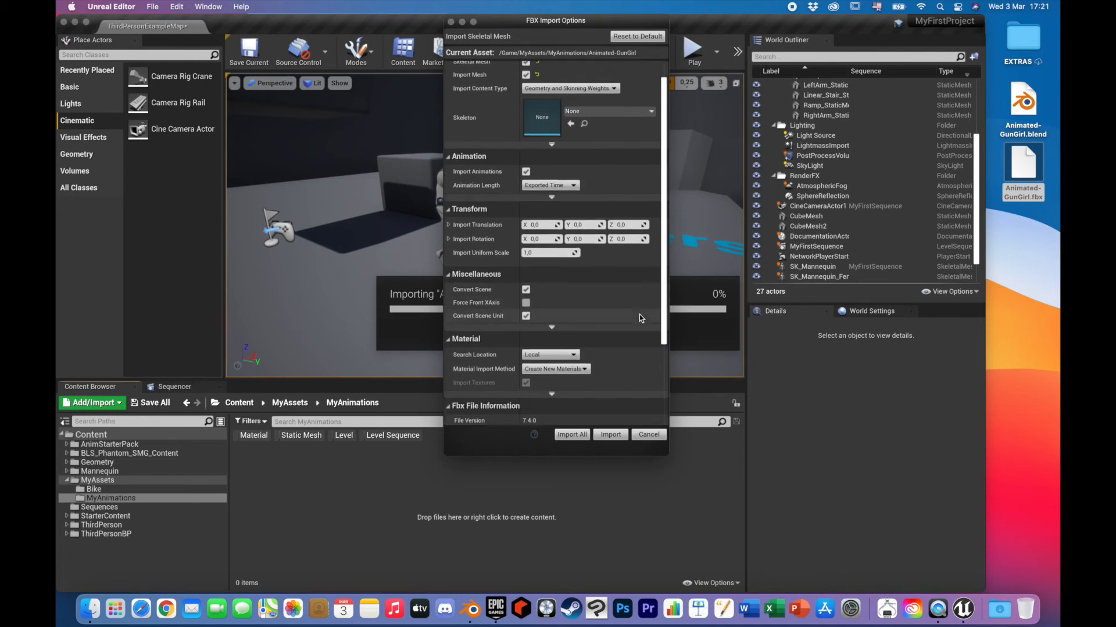
pyautogui.scroll(3, 618, 327)
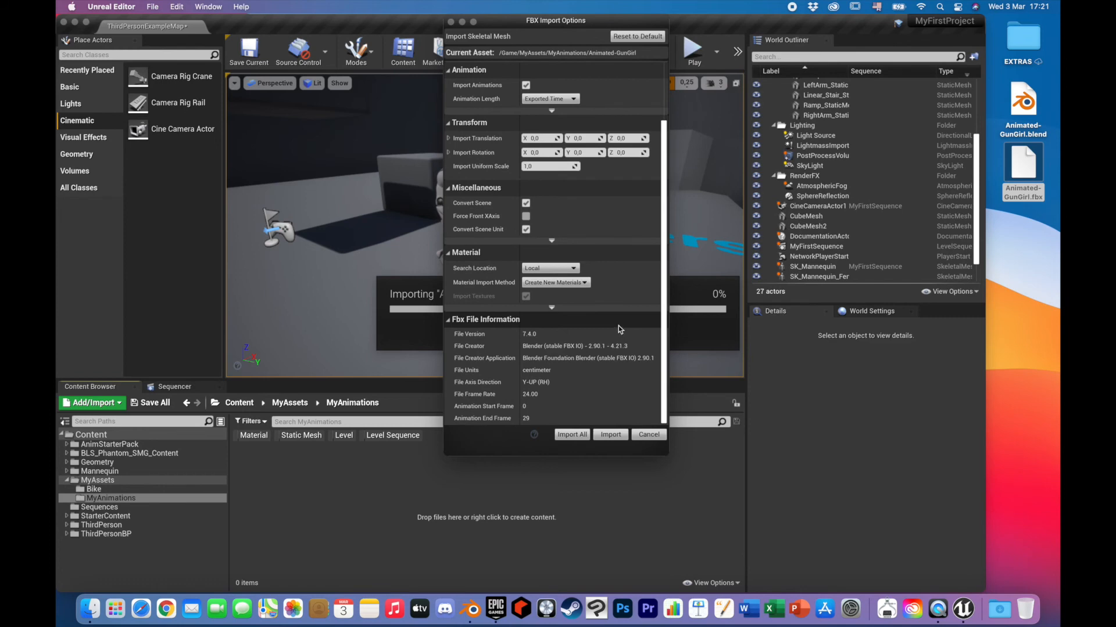
pyautogui.click(572, 435)
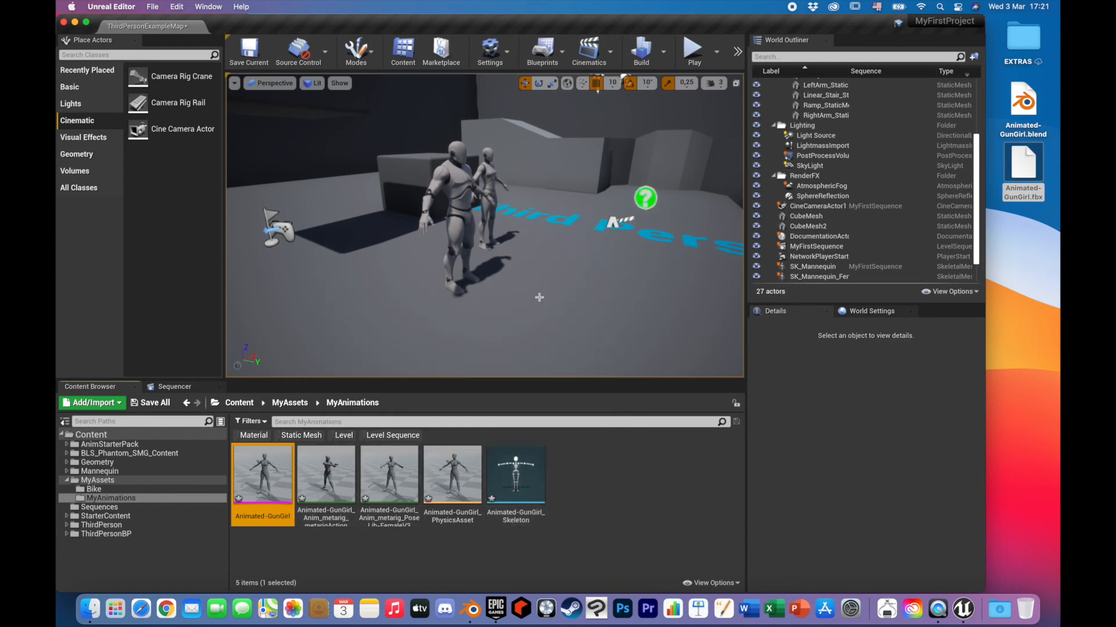
# View the open floor around the mannequins and move the MyFirstSequence playhead to frame 129
pyautogui.moveTo(578, 267); pyautogui.dragTo(308, 267, button='right')
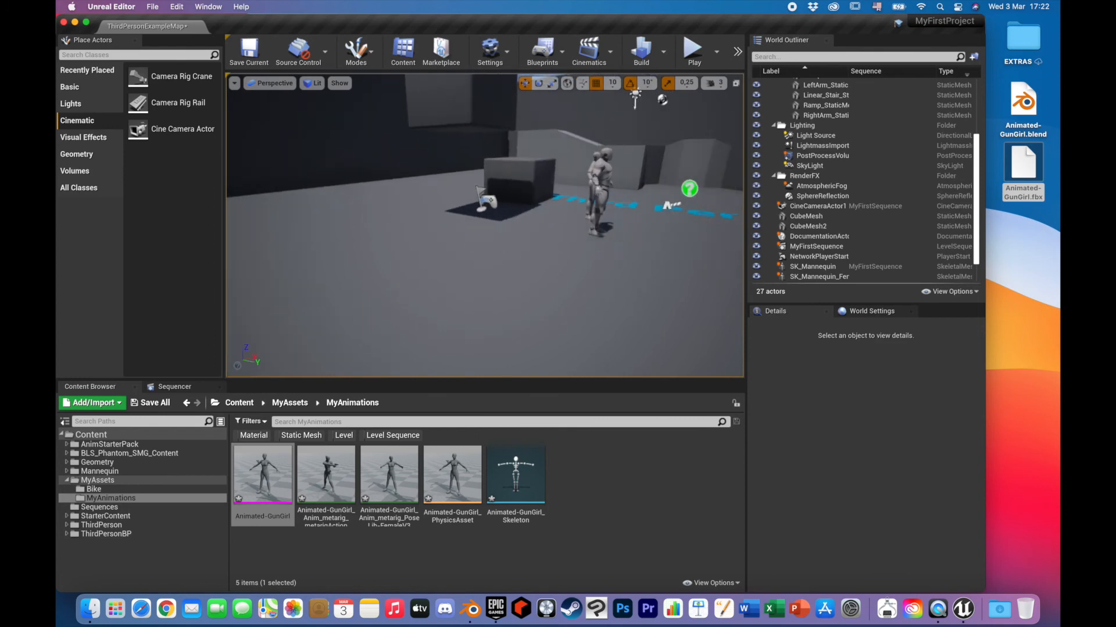
pyautogui.click(174, 387)
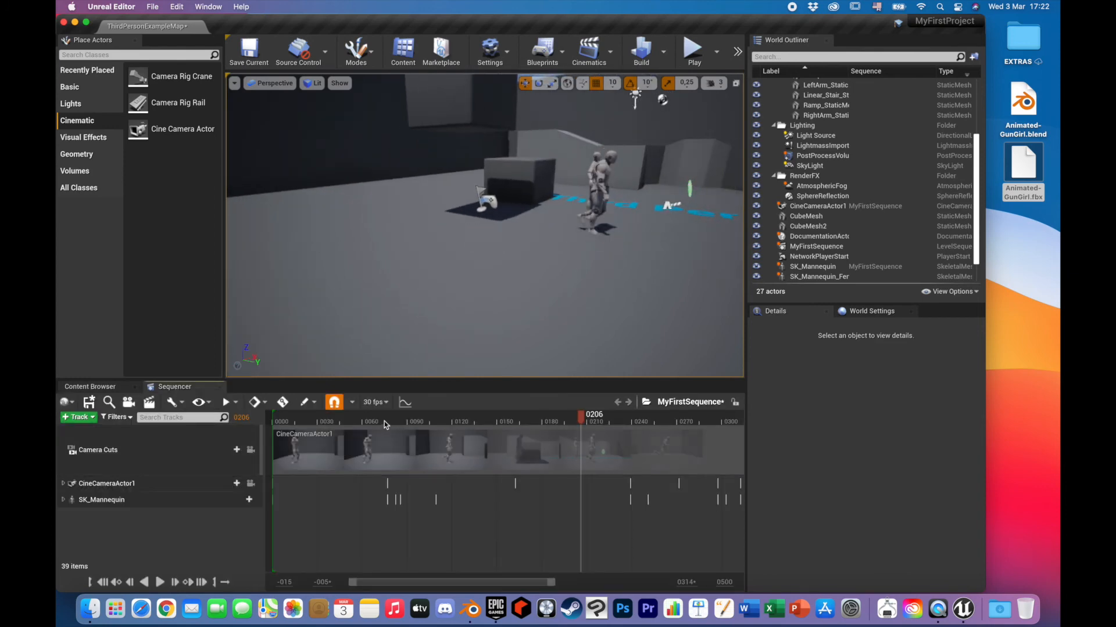
pyautogui.moveTo(360, 418); pyautogui.dragTo(465, 430)
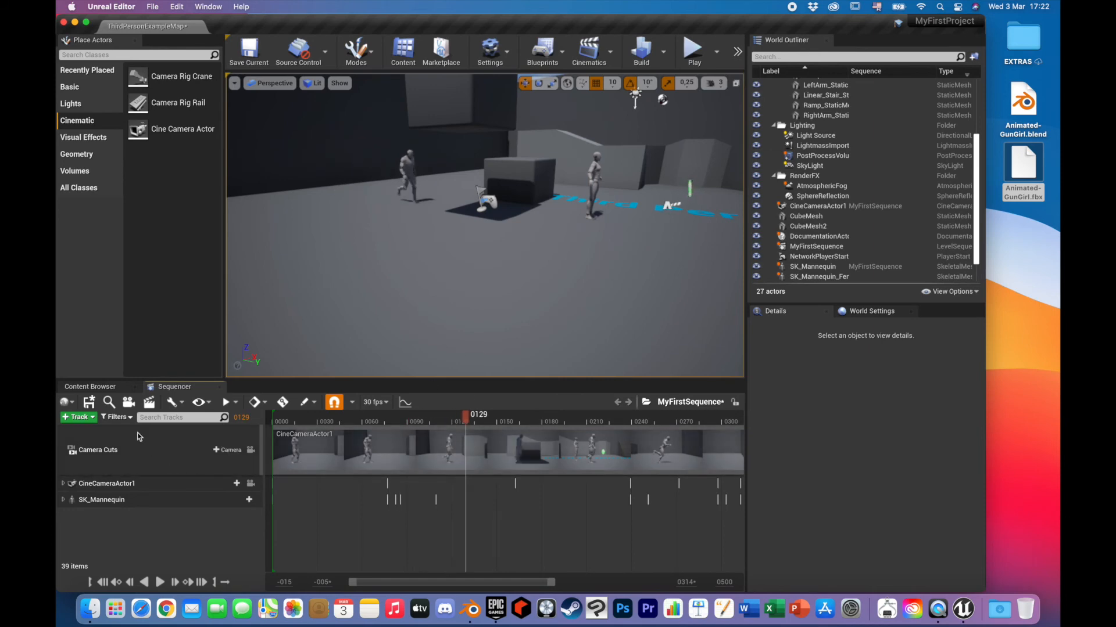
# Place the Animated-GunGirl skeletal mesh from MyAnimations on the level floor near the standing mannequin
pyautogui.click(90, 387)
pyautogui.moveTo(594, 280); pyautogui.dragTo(605, 302, button='right')
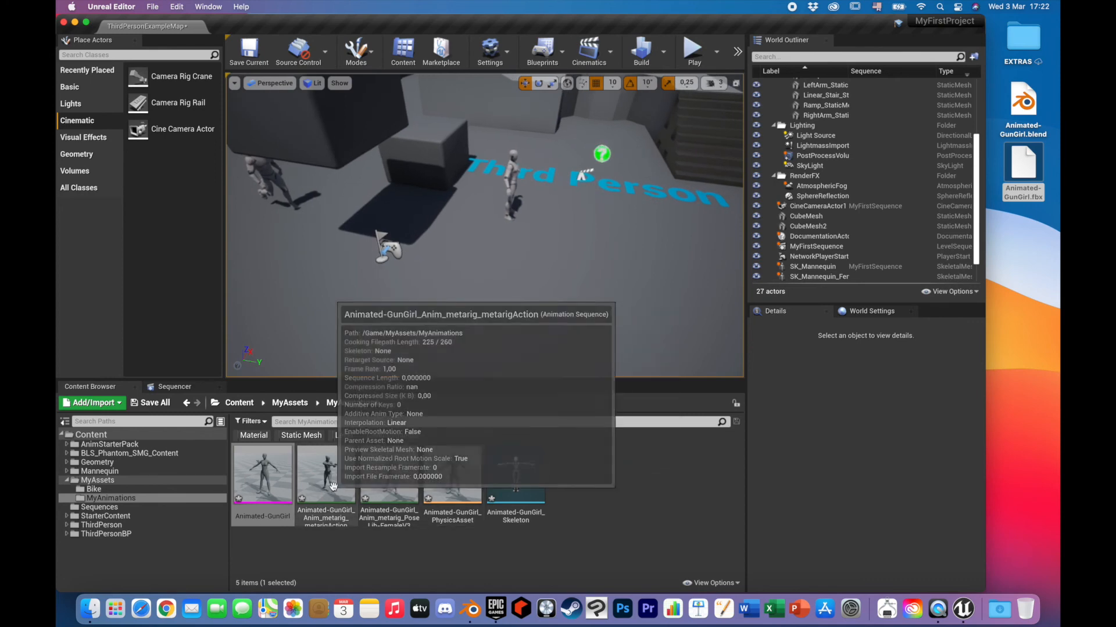
pyautogui.moveTo(273, 482)
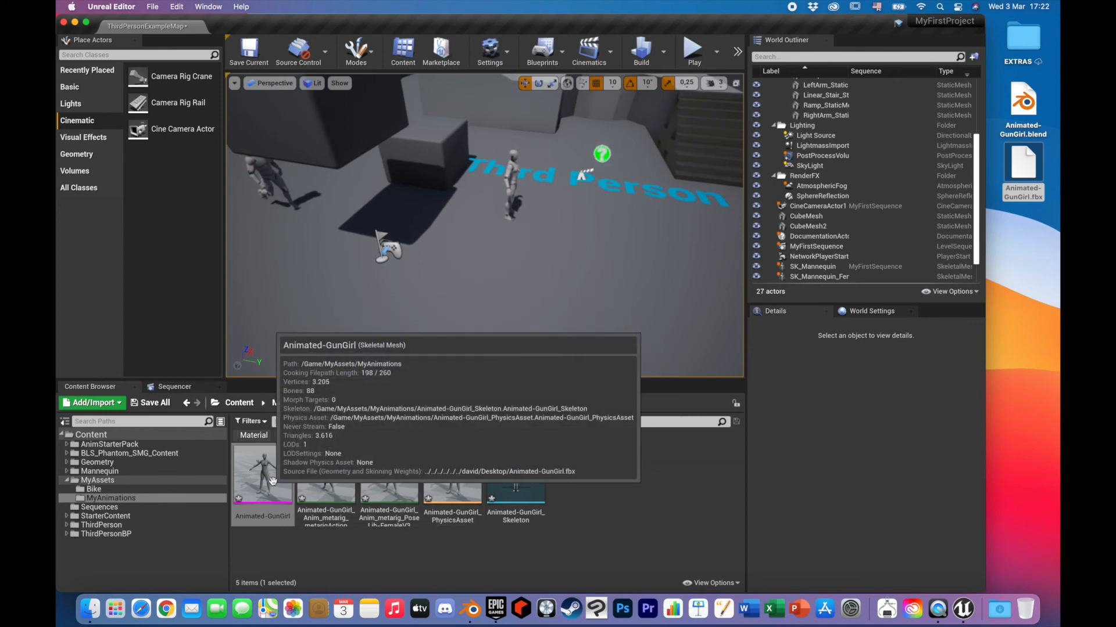
pyautogui.moveTo(272, 482); pyautogui.dragTo(624, 235)
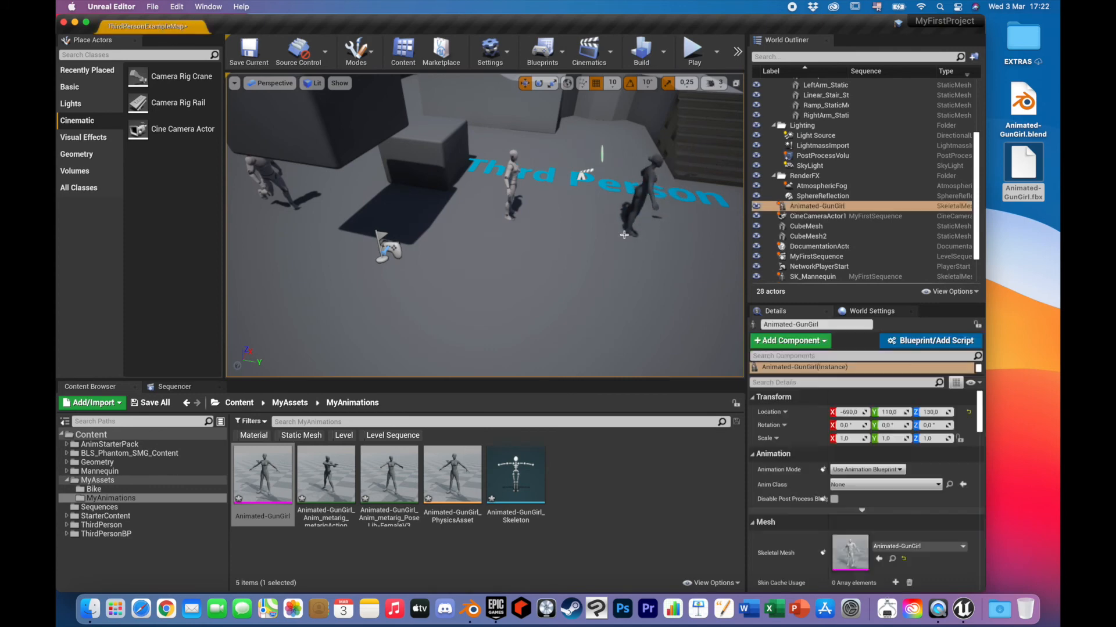
# Apply the 02_-_Default material from the MyAssets content to the Animated-GunGirl mesh in the level
pyautogui.moveTo(638, 291); pyautogui.dragTo(636, 255, button='right')
pyautogui.press('w')
pyautogui.press('w')
pyautogui.press('s')
pyautogui.moveTo(674, 294); pyautogui.dragTo(650, 294, button='right')
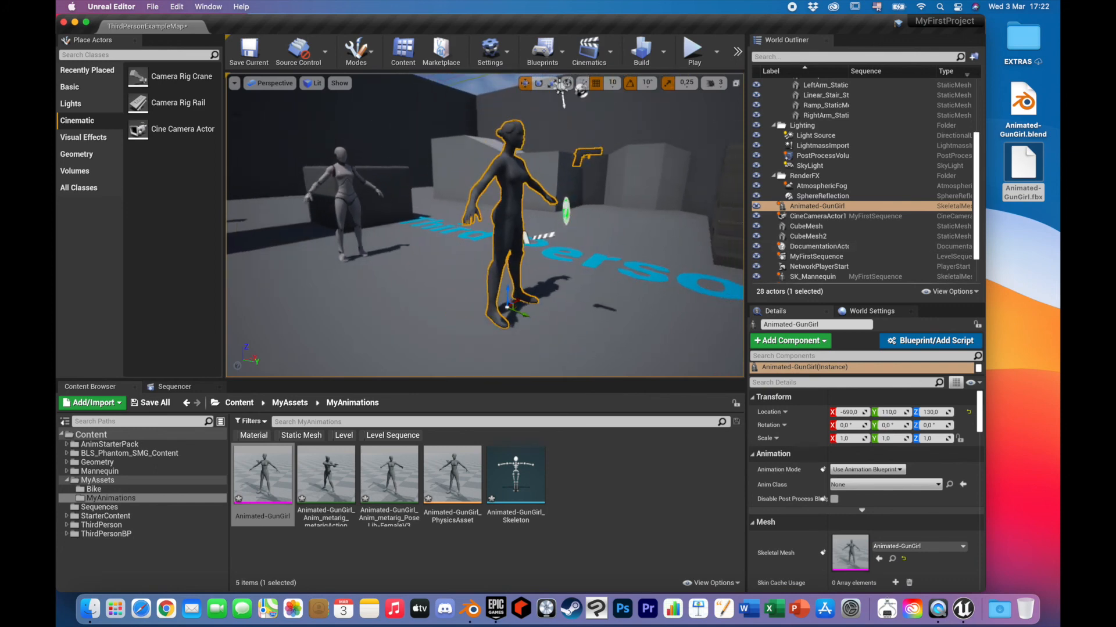
pyautogui.moveTo(552, 197); pyautogui.dragTo(551, 192, button='right')
pyautogui.press('e')
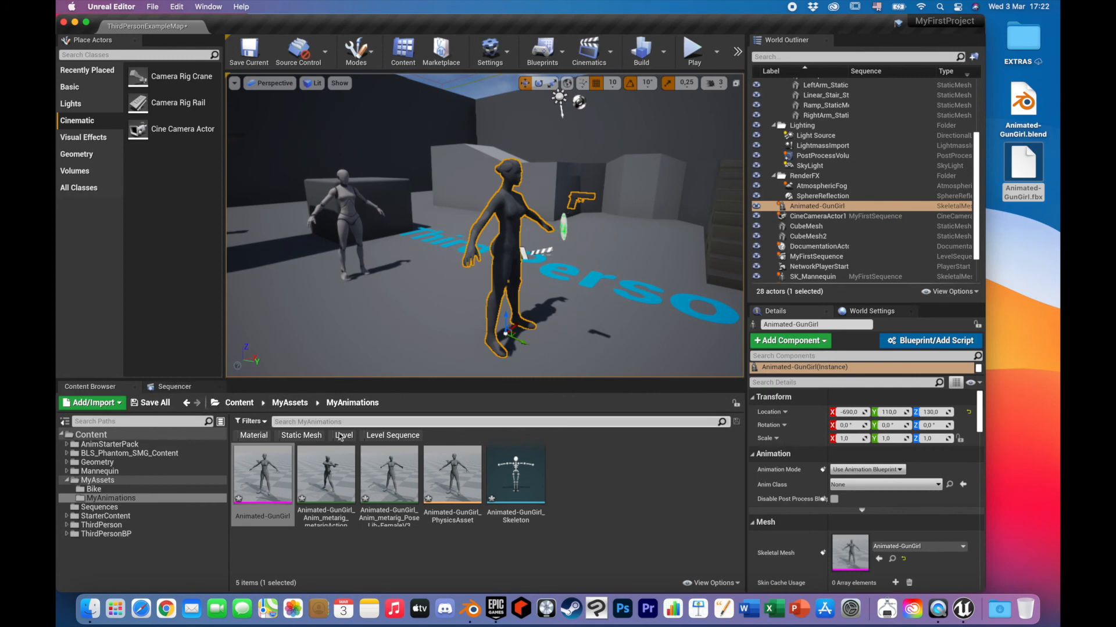
pyautogui.click(68, 482)
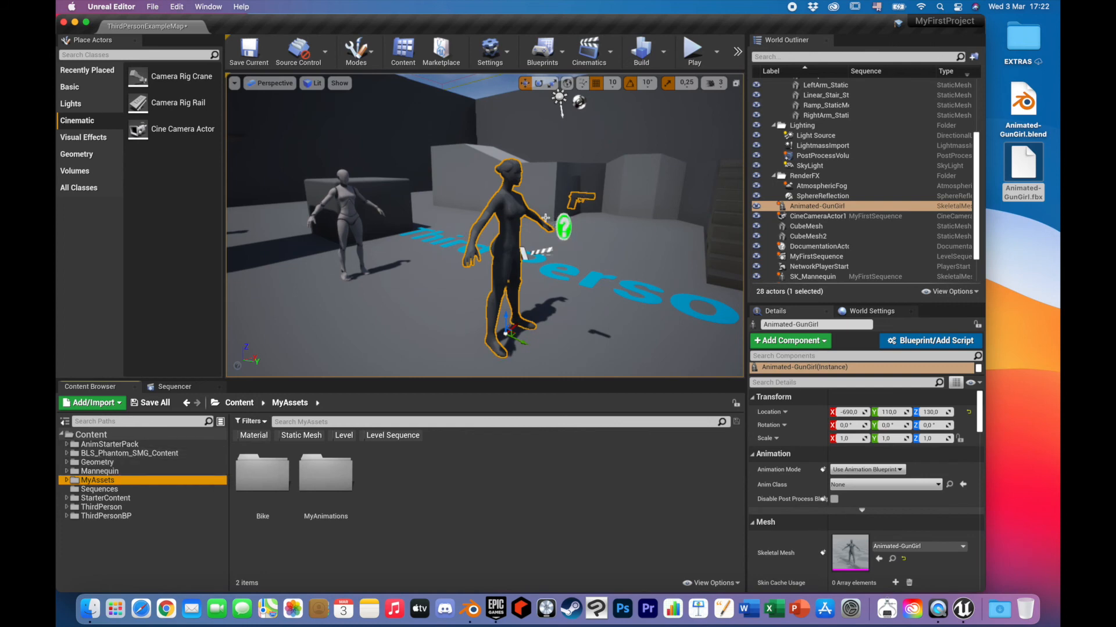
pyautogui.click(253, 435)
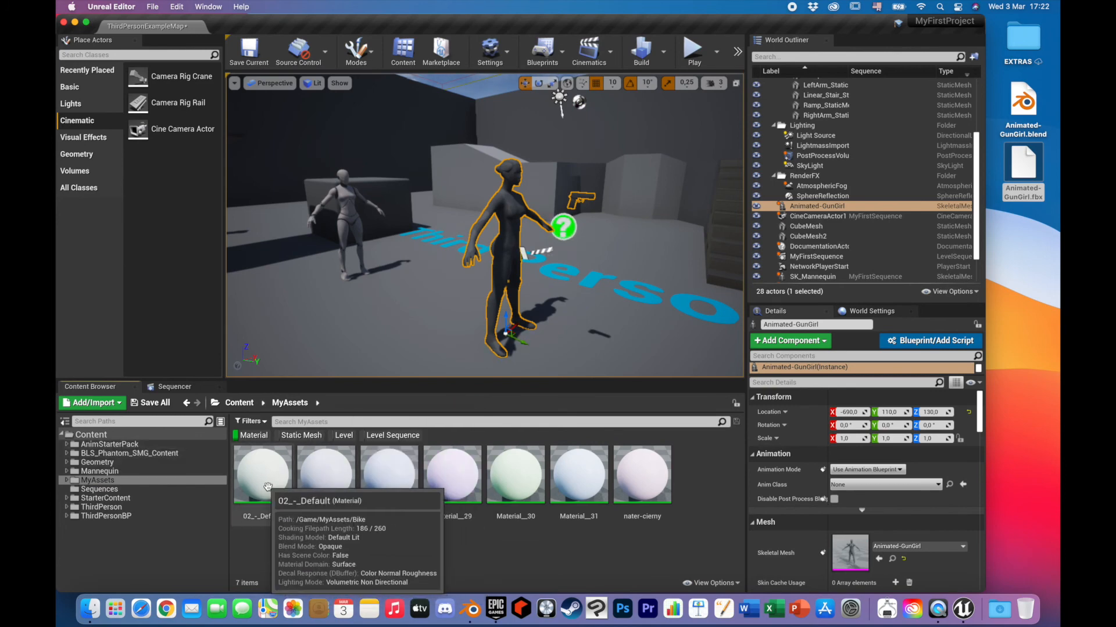
pyautogui.moveTo(464, 273); pyautogui.dragTo(539, 336)
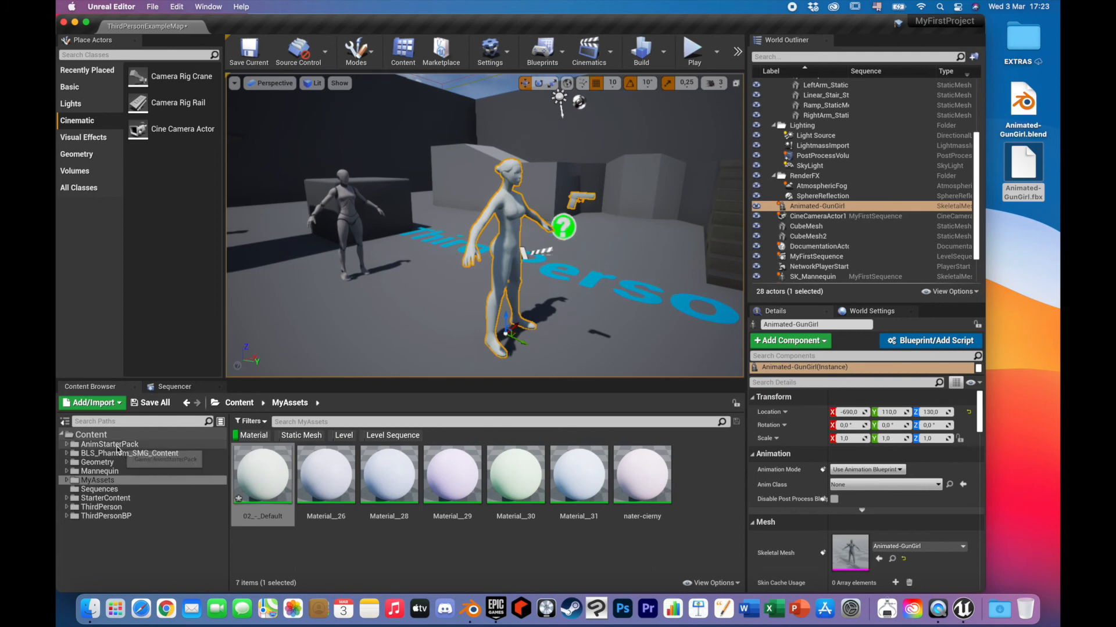
# Add Animated-GunGirl from the level's actor list to MyFirstSequence and move its track below CineCameraActor1
pyautogui.click(181, 388)
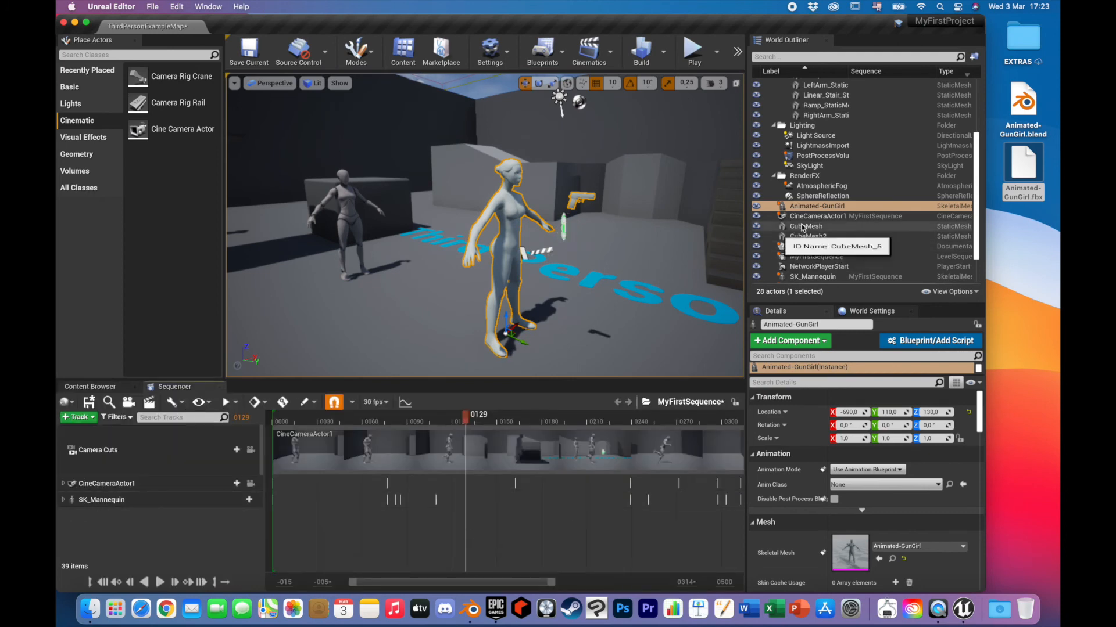
pyautogui.click(816, 206)
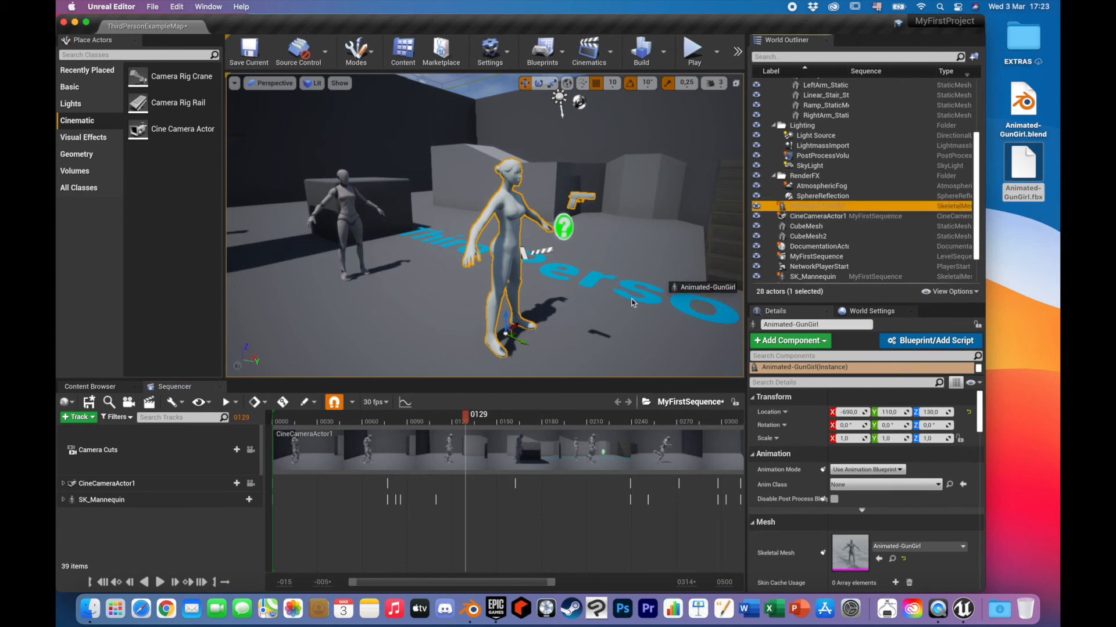
pyautogui.moveTo(313, 529); pyautogui.dragTo(315, 529)
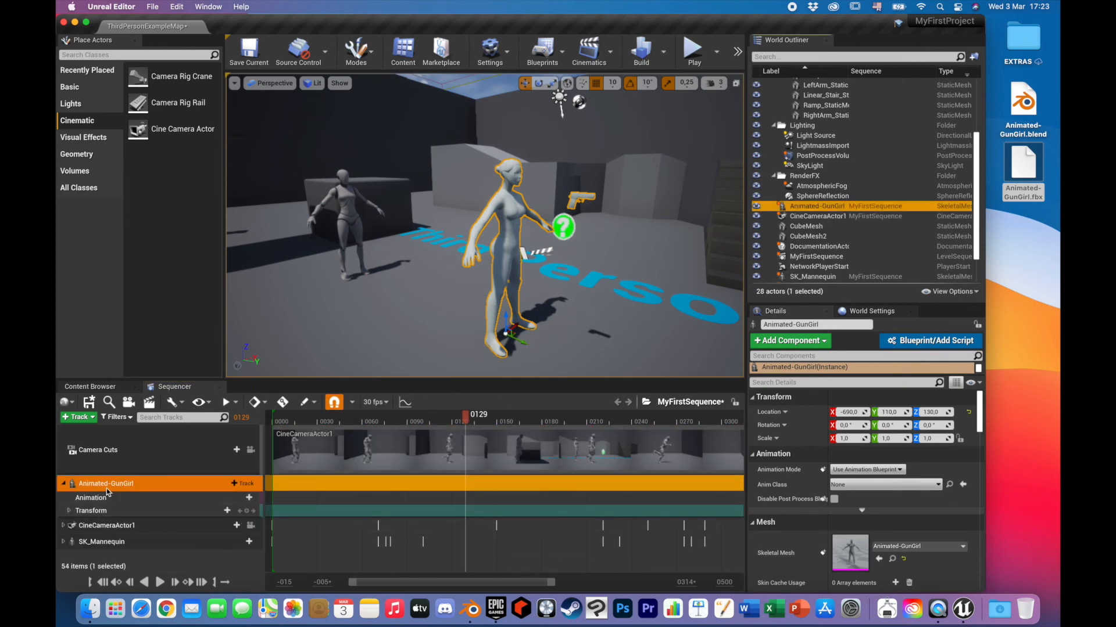
pyautogui.click(64, 483)
pyautogui.moveTo(96, 484)
pyautogui.mouseDown()
pyautogui.moveTo(96, 535)
pyautogui.moveTo(93, 491)
pyautogui.moveTo(139, 487)
pyautogui.moveTo(100, 491)
pyautogui.mouseUp()
pyautogui.click(106, 500)
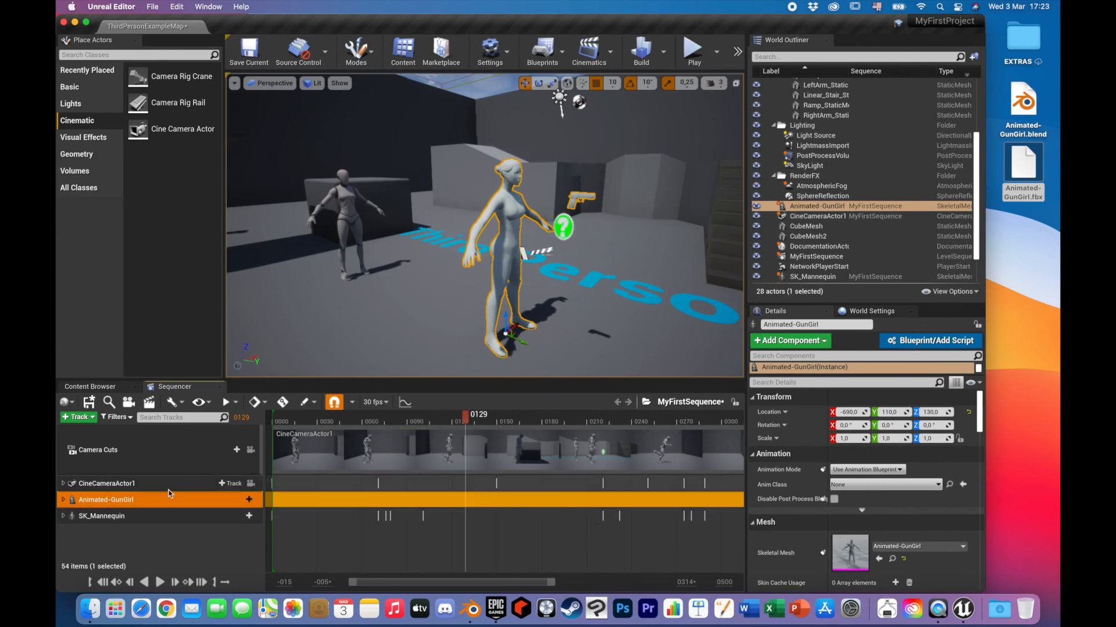
# Add the Animated-GunGirl_Anim_metarig_metarigAction animation to the Animated-GunGirl track at frame 129
pyautogui.click(63, 500)
pyautogui.click(233, 515)
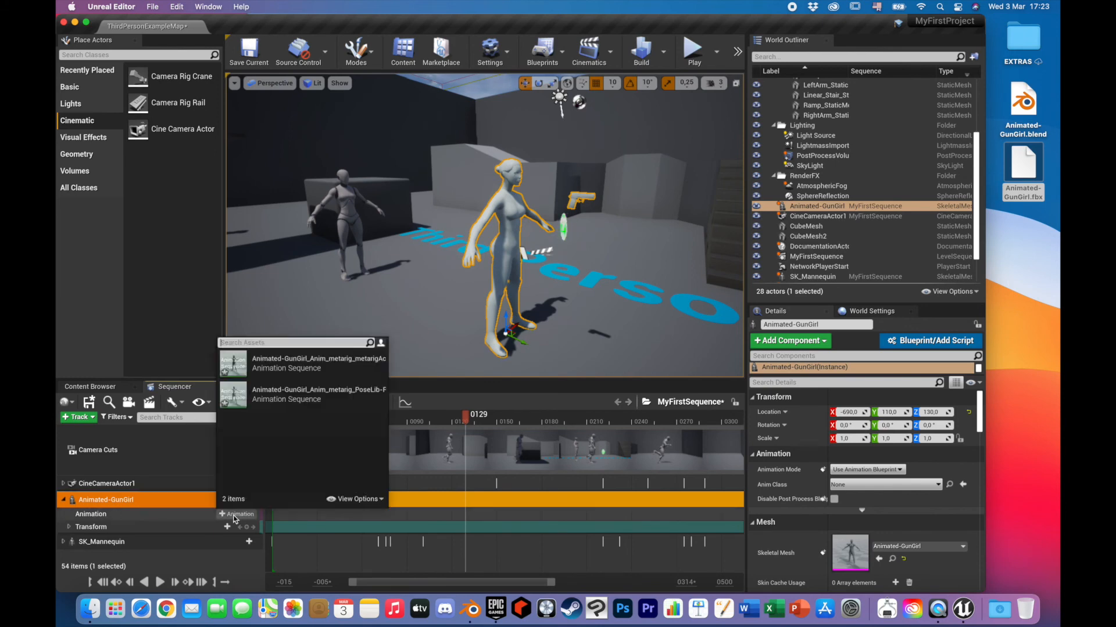
pyautogui.moveTo(314, 370)
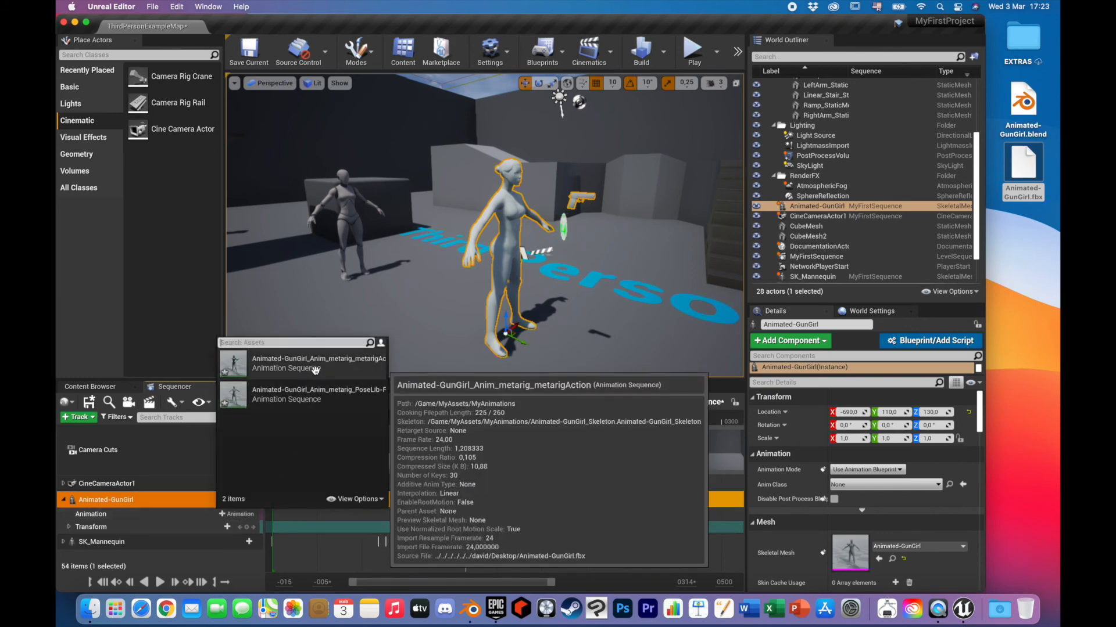
pyautogui.click(314, 370)
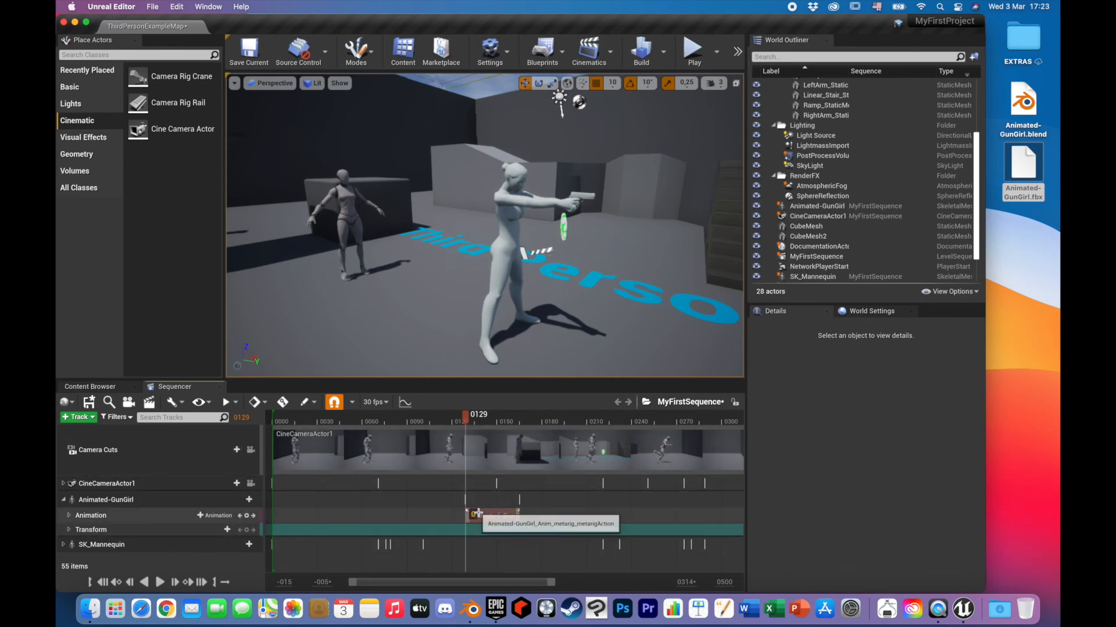
pyautogui.moveTo(466, 420)
pyautogui.mouseDown()
pyautogui.moveTo(544, 422)
pyautogui.moveTo(468, 423)
pyautogui.mouseUp()
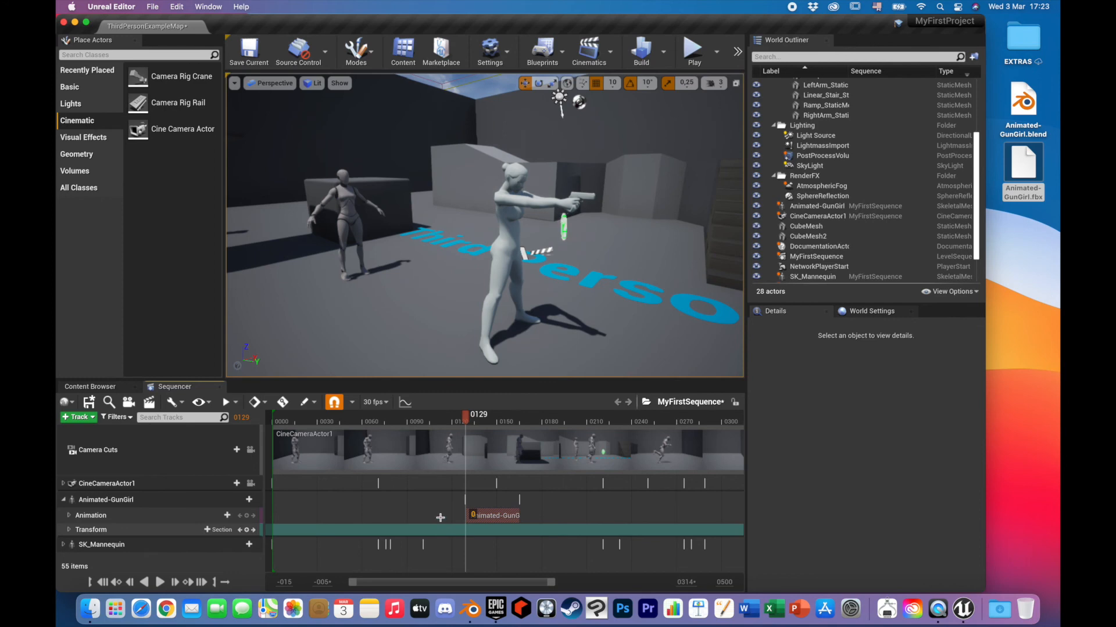
# Rotate Animated-GunGirl to 90° about Z and move it along Y to -700, behind the large block
pyautogui.scroll(-3, 387, 288)
pyautogui.scroll(-2, 387, 288)
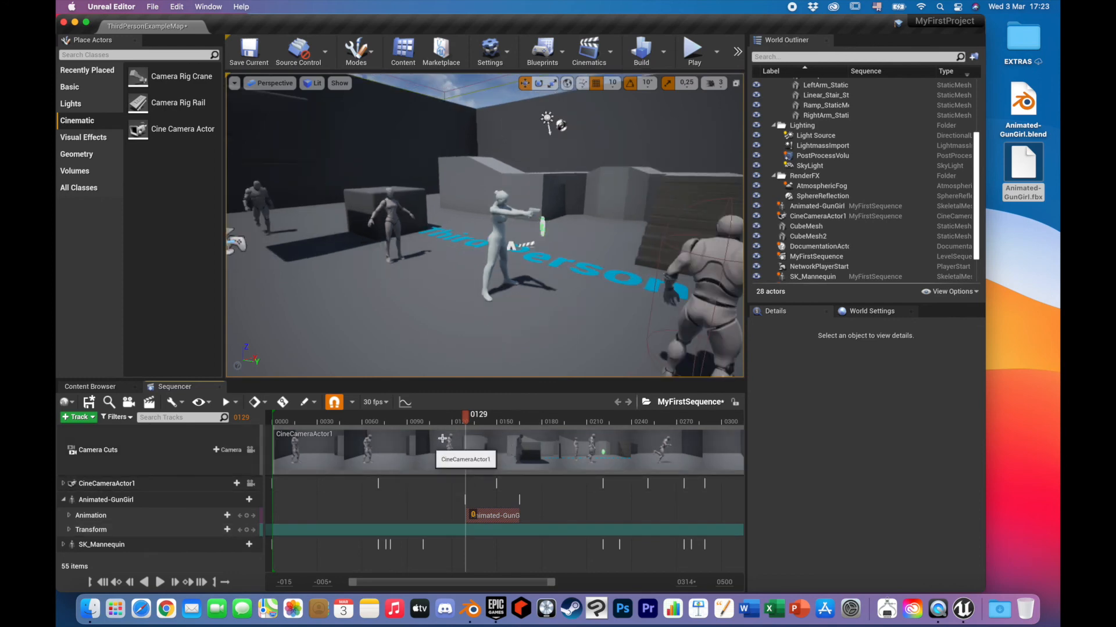
pyautogui.click(507, 239)
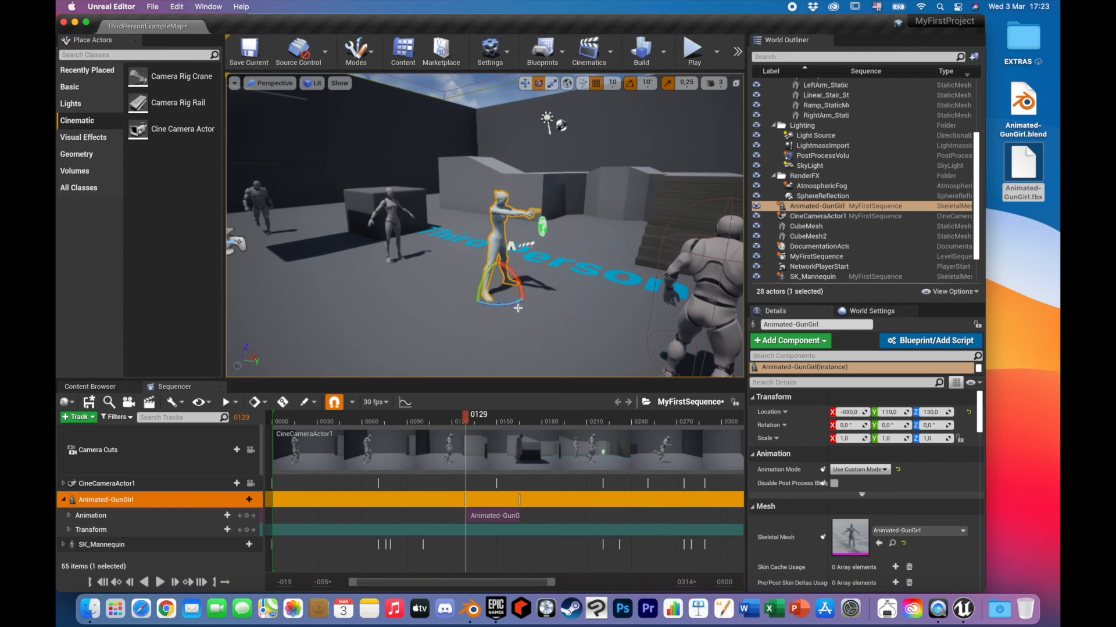
pyautogui.moveTo(514, 305)
pyautogui.mouseDown()
pyautogui.moveTo(517, 285)
pyautogui.moveTo(519, 301)
pyautogui.mouseUp()
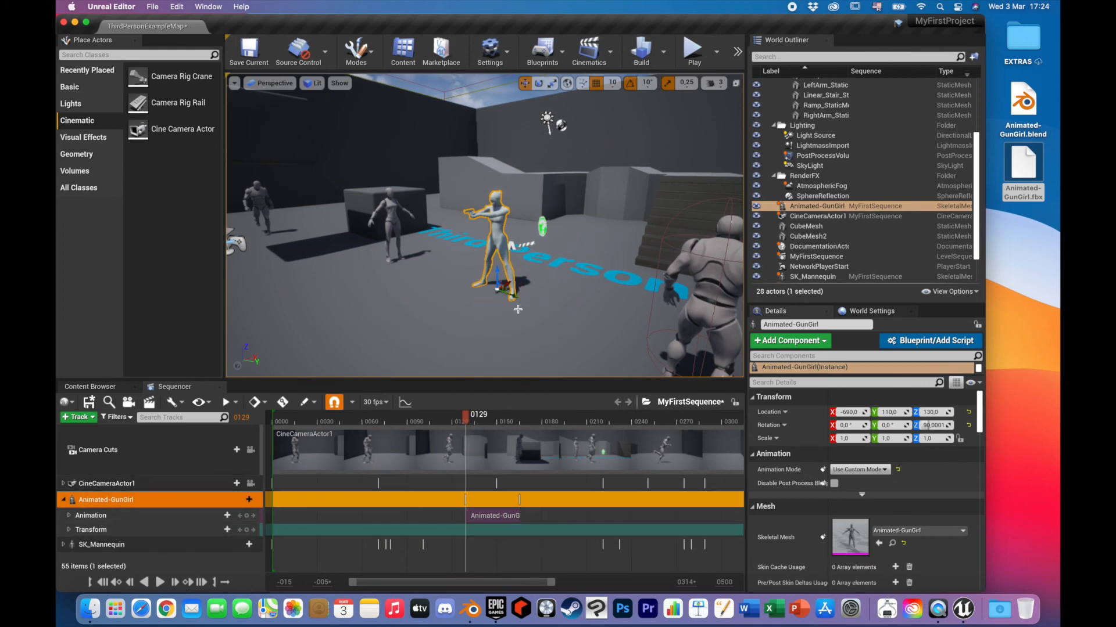
pyautogui.moveTo(514, 295); pyautogui.dragTo(409, 274)
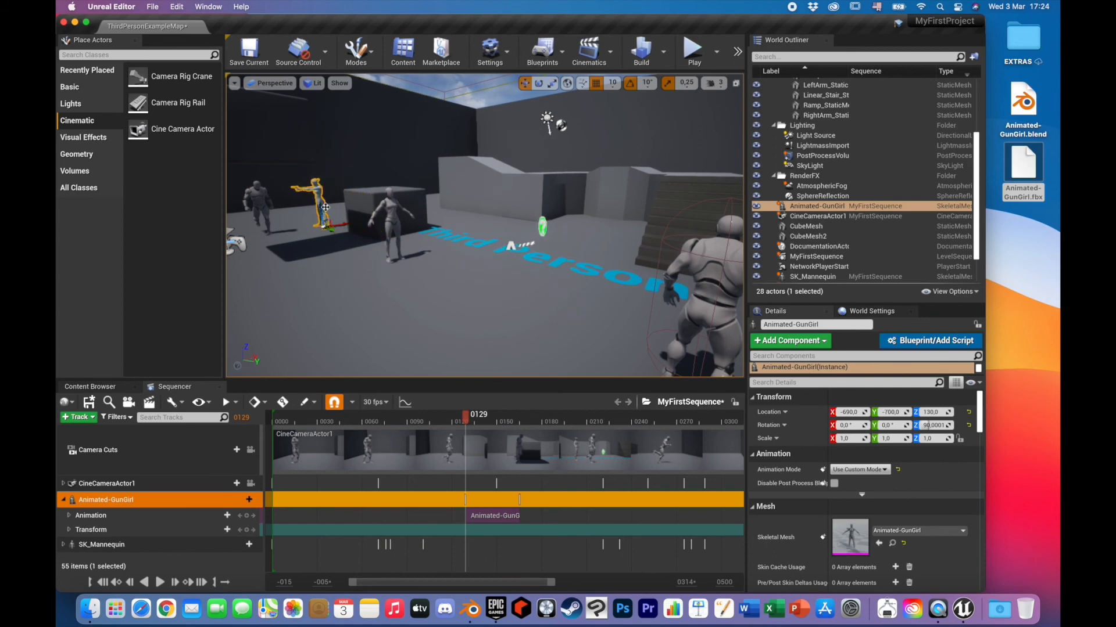
# Scrub MyFirstSequence to frame 164 and examine Animated-GunGirl's pose up close
pyautogui.press('a')
pyautogui.moveTo(453, 310); pyautogui.dragTo(520, 320, button='right')
pyautogui.press('w')
pyautogui.press('a')
pyautogui.press('s')
pyautogui.moveTo(467, 418); pyautogui.dragTo(518, 426)
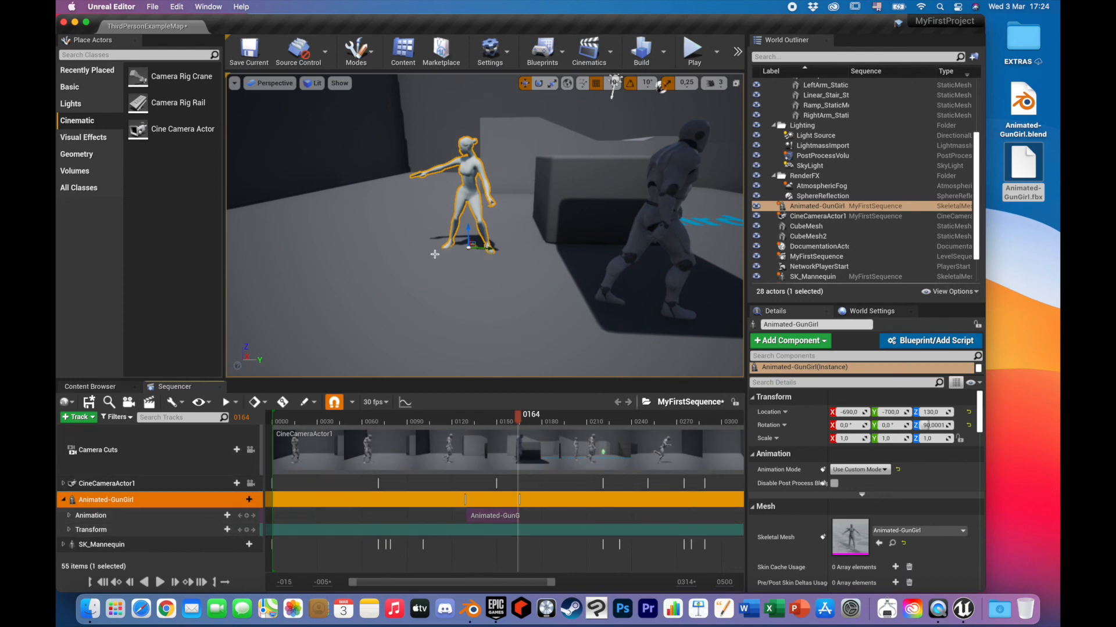
pyautogui.moveTo(485, 225); pyautogui.dragTo(559, 204, button='right')
pyautogui.press('w')
pyautogui.press('s')
pyautogui.moveTo(391, 204); pyautogui.dragTo(339, 203, button='right')
pyautogui.press('d')
pyautogui.press('e')
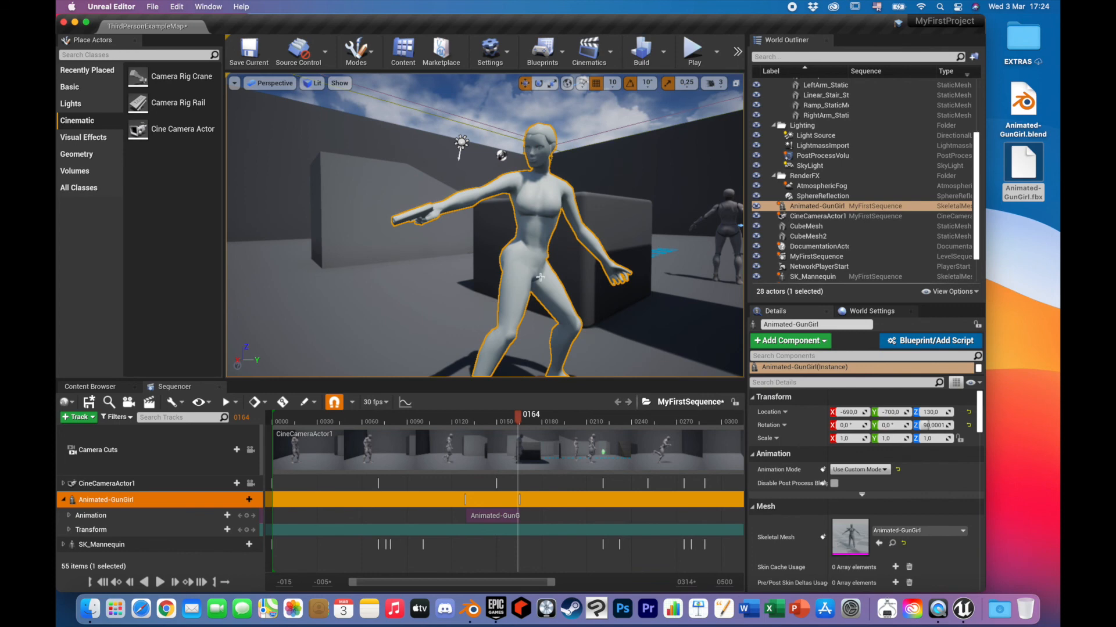
# Scrub the gun animation to frames 148 and 165, examining the character and its surroundings from several sides
pyautogui.moveTo(518, 416); pyautogui.dragTo(495, 434)
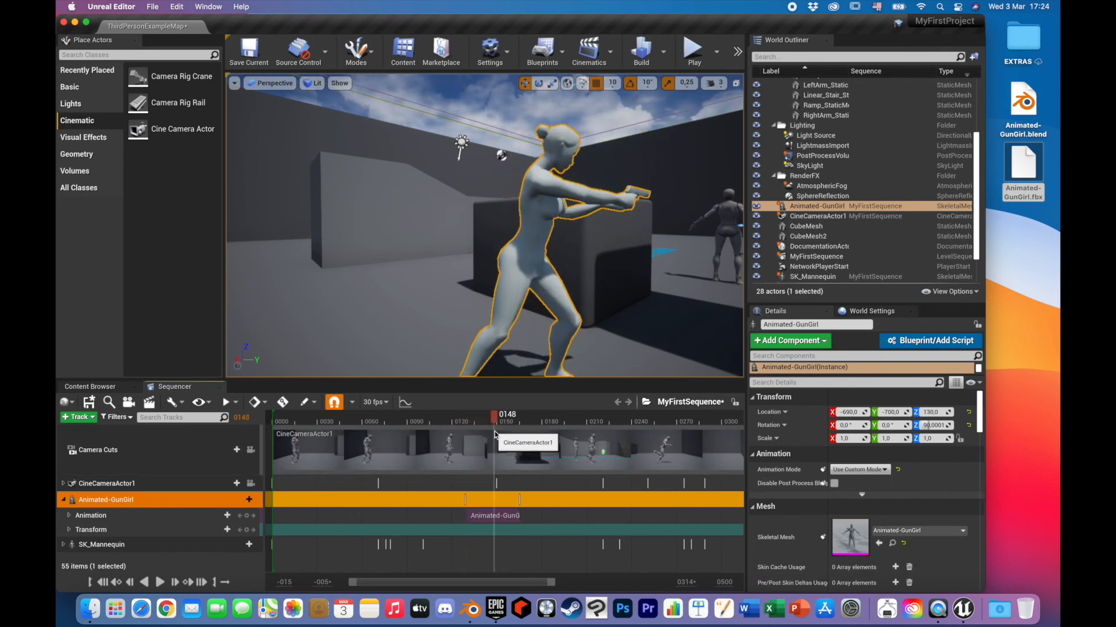
pyautogui.moveTo(628, 217); pyautogui.dragTo(559, 233, button='right')
pyautogui.press('d')
pyautogui.press('w')
pyautogui.press('d')
pyautogui.press('s')
pyautogui.press('a')
pyautogui.press('d')
pyautogui.press('a')
pyautogui.press('w')
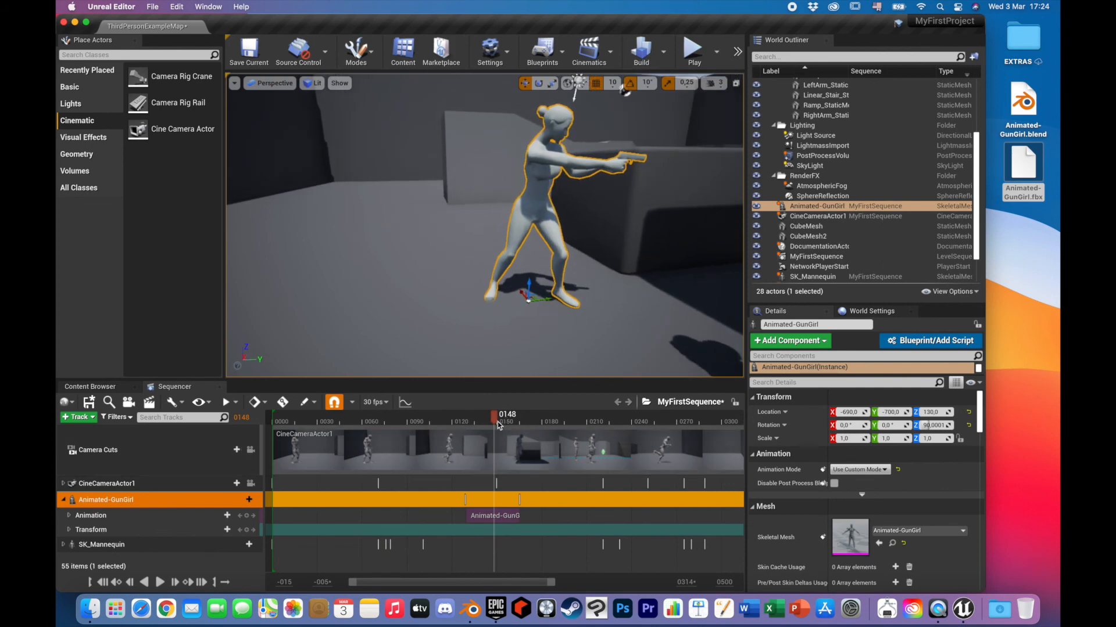
pyautogui.moveTo(515, 423)
pyautogui.mouseDown()
pyautogui.moveTo(531, 422)
pyautogui.moveTo(499, 422)
pyautogui.moveTo(534, 423)
pyautogui.moveTo(436, 430)
pyautogui.moveTo(522, 433)
pyautogui.mouseUp()
pyautogui.keyDown('alt'); pyautogui.moveTo(456, 270); pyautogui.dragTo(572, 247); pyautogui.keyUp('alt')
pyautogui.moveTo(485, 255); pyautogui.dragTo(392, 241, button='right')
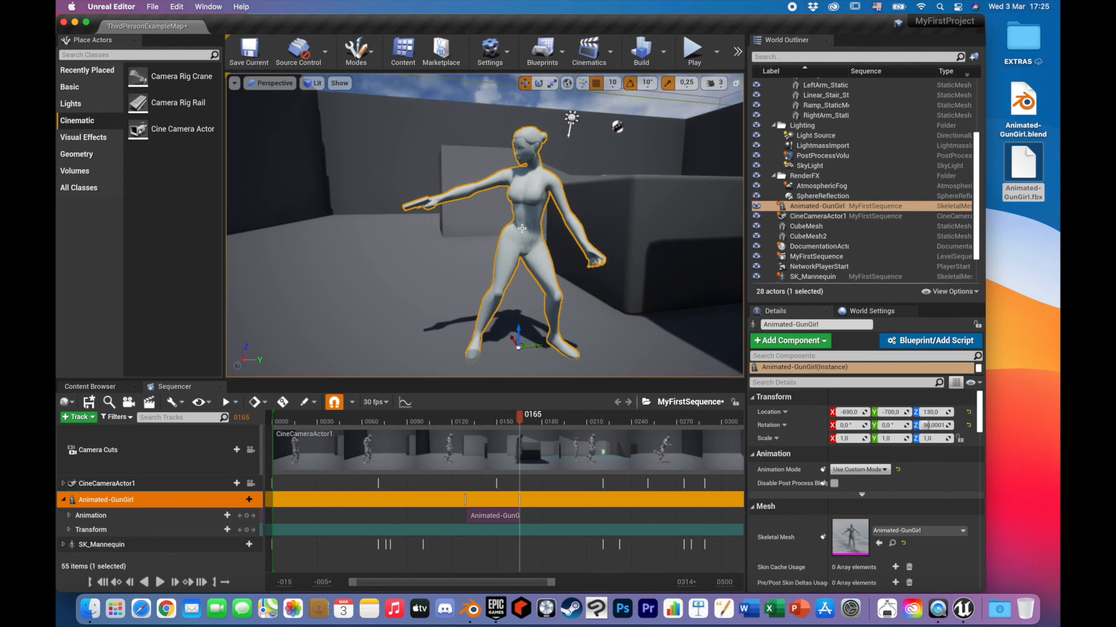
pyautogui.moveTo(466, 165); pyautogui.dragTo(498, 83, button='right')
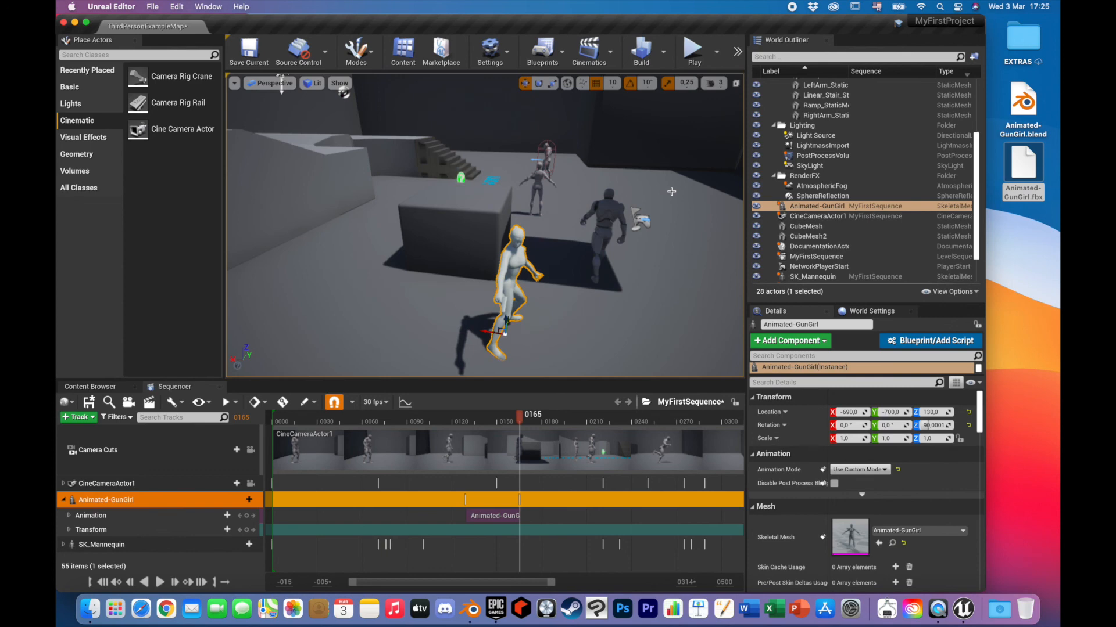
pyautogui.moveTo(485, 226); pyautogui.dragTo(351, 221, button='right')
# Move Animated-GunGirl next to the large block at X -610, Y -600 and rotate it to 180° about Z
pyautogui.moveTo(511, 417); pyautogui.dragTo(472, 427)
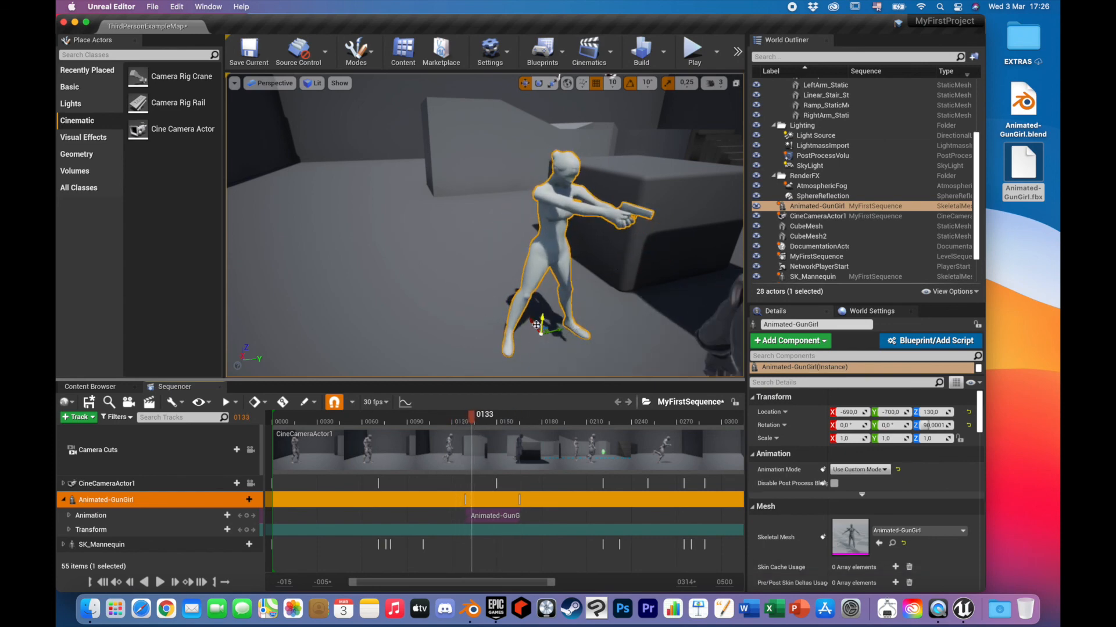
pyautogui.moveTo(538, 326); pyautogui.dragTo(603, 291)
pyautogui.press('e')
pyautogui.press('w')
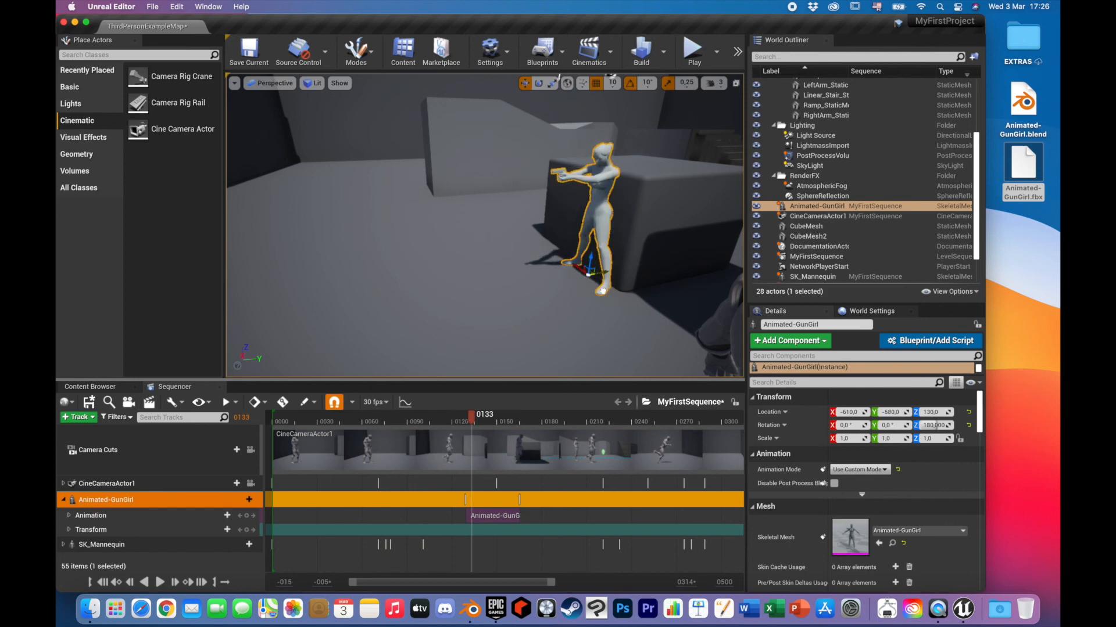
pyautogui.moveTo(517, 309); pyautogui.dragTo(646, 309, button='right')
pyautogui.moveTo(473, 418); pyautogui.dragTo(505, 430)
pyautogui.moveTo(511, 325); pyautogui.dragTo(581, 334, button='right')
pyautogui.moveTo(390, 299); pyautogui.dragTo(395, 305)
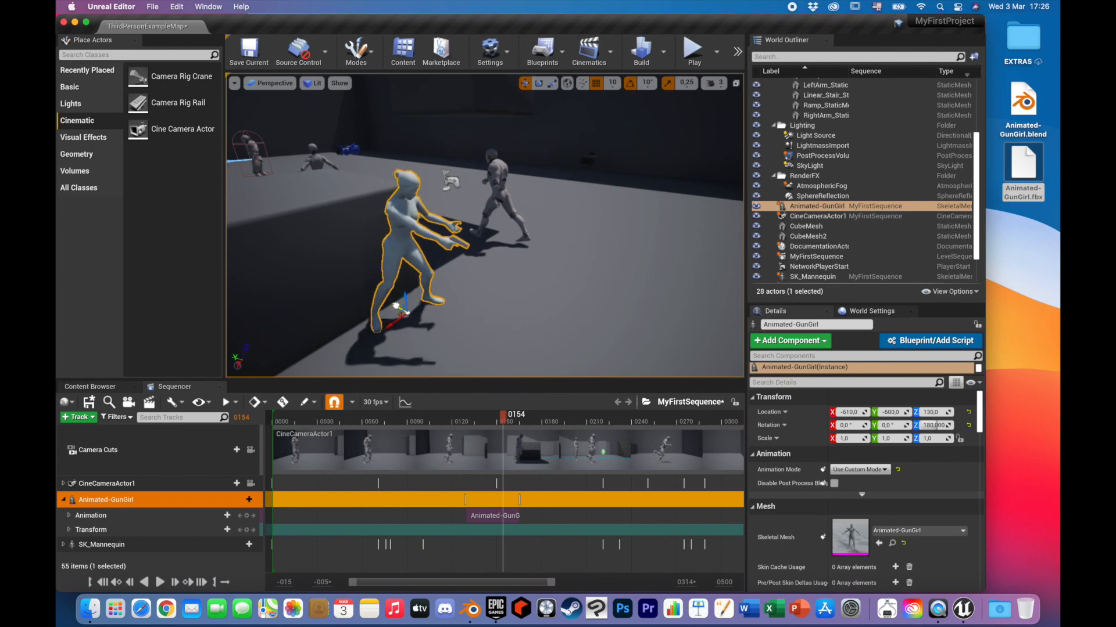
# Scrub the sequence to frame 164 and check the repositioned character's pose against the block
pyautogui.moveTo(451, 329); pyautogui.dragTo(302, 330, button='right')
pyautogui.moveTo(510, 417)
pyautogui.mouseDown()
pyautogui.moveTo(456, 420)
pyautogui.moveTo(520, 425)
pyautogui.mouseUp()
pyautogui.moveTo(489, 314); pyautogui.dragTo(340, 276, button='right')
pyautogui.press('s')
pyautogui.press('d')
pyautogui.moveTo(504, 418)
pyautogui.mouseDown()
pyautogui.moveTo(476, 419)
pyautogui.moveTo(520, 421)
pyautogui.mouseUp()
pyautogui.keyDown('alt'); pyautogui.moveTo(430, 233); pyautogui.dragTo(372, 242); pyautogui.keyUp('alt')
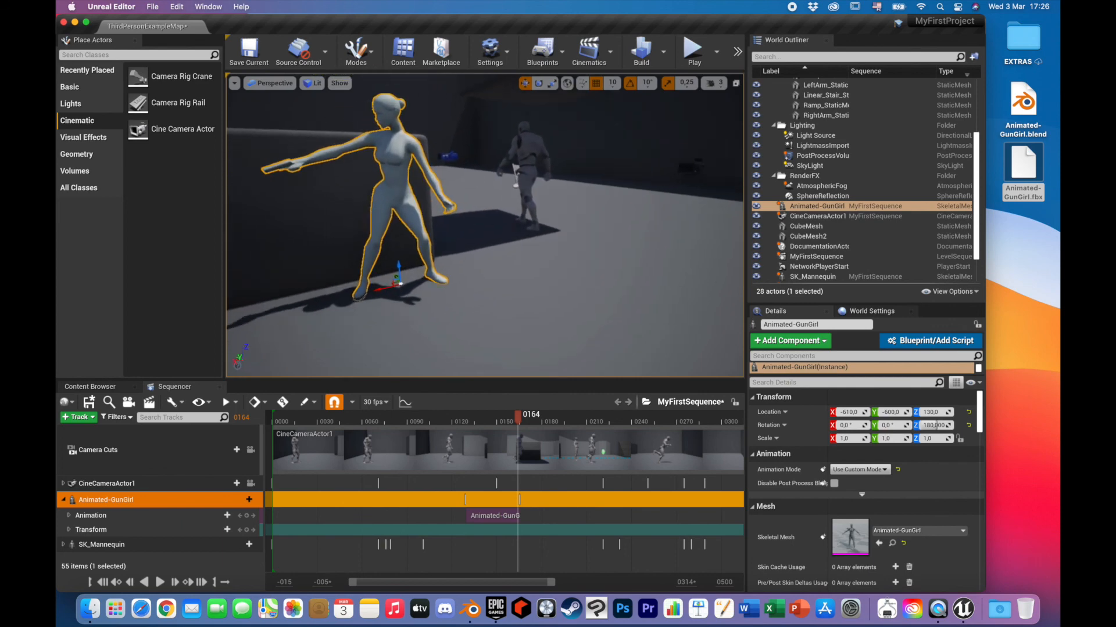
# Deselect Animated-GunGirl and view its placement relative to the block and the mannequins from farther away
pyautogui.scroll(-5, 462, 249)
pyautogui.moveTo(462, 249); pyautogui.dragTo(427, 248, button='right')
pyautogui.press('Escape')
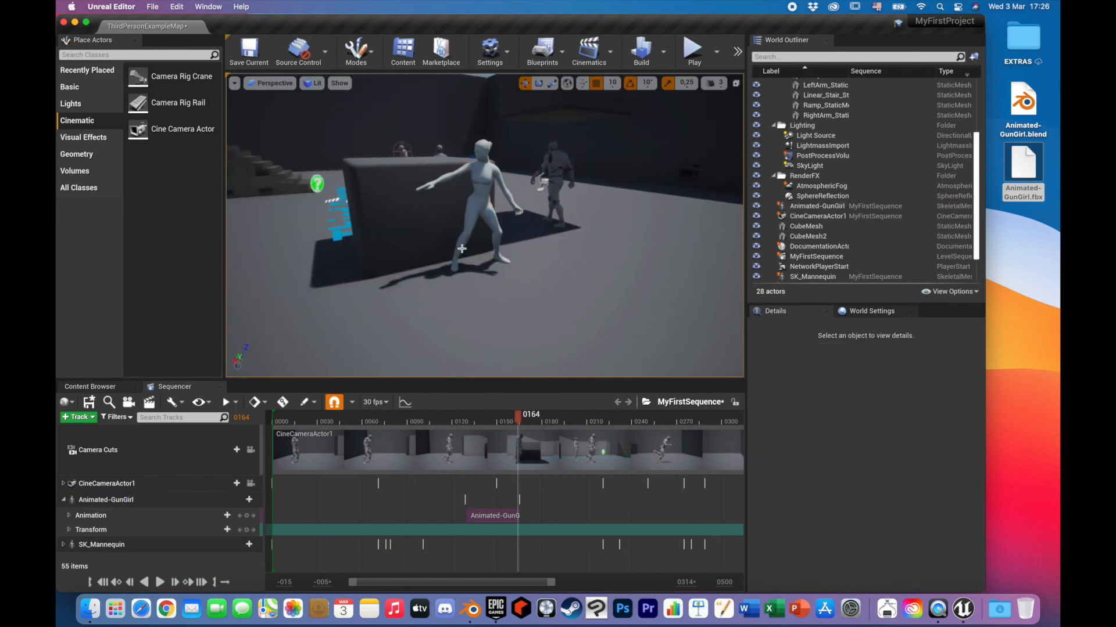
pyautogui.moveTo(555, 239); pyautogui.dragTo(492, 257, button='right')
pyautogui.press('w')
pyautogui.press('d')
pyautogui.press('s')
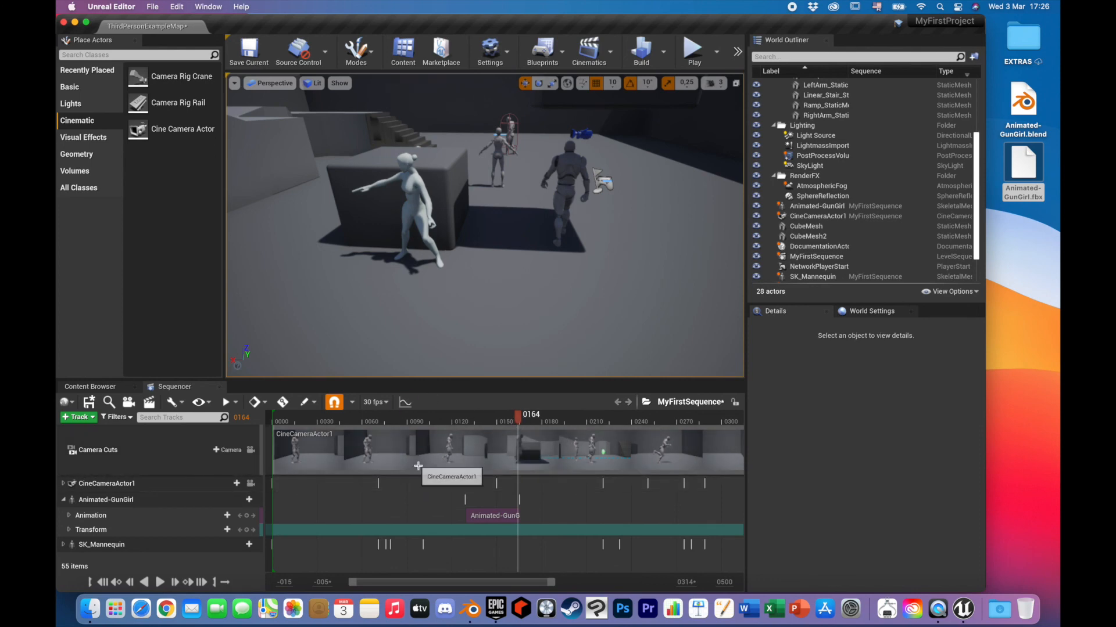
# Play MyFirstSequence from frame 0 through CineCameraActor1 and inspect the shot at frame 132
pyautogui.moveTo(512, 422); pyautogui.dragTo(271, 433)
pyautogui.click(250, 483)
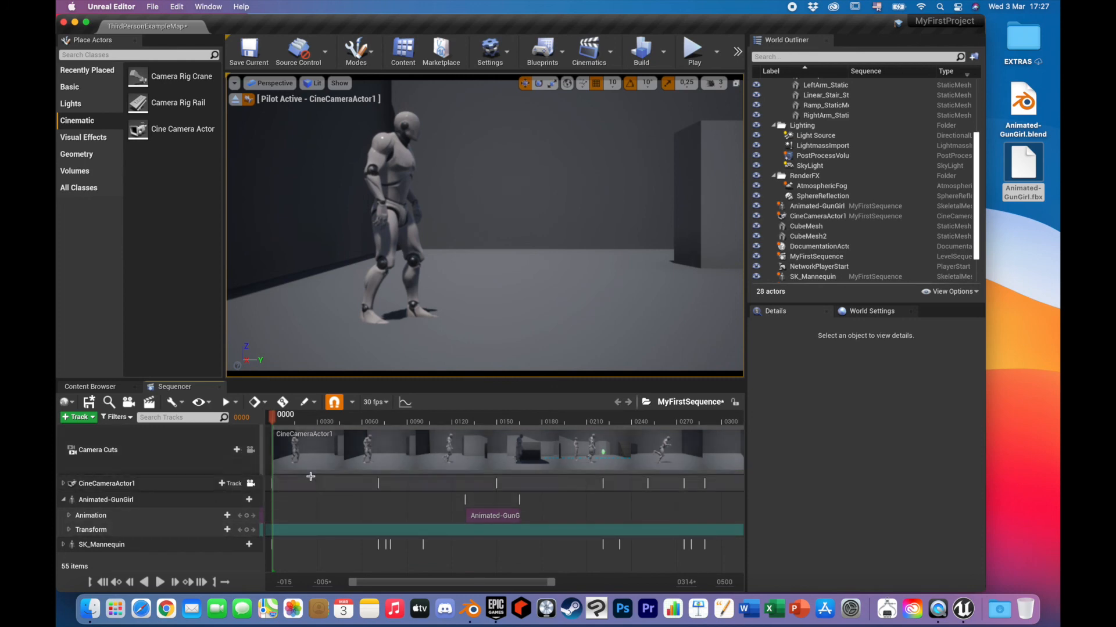
pyautogui.click(326, 498)
pyautogui.click(326, 498)
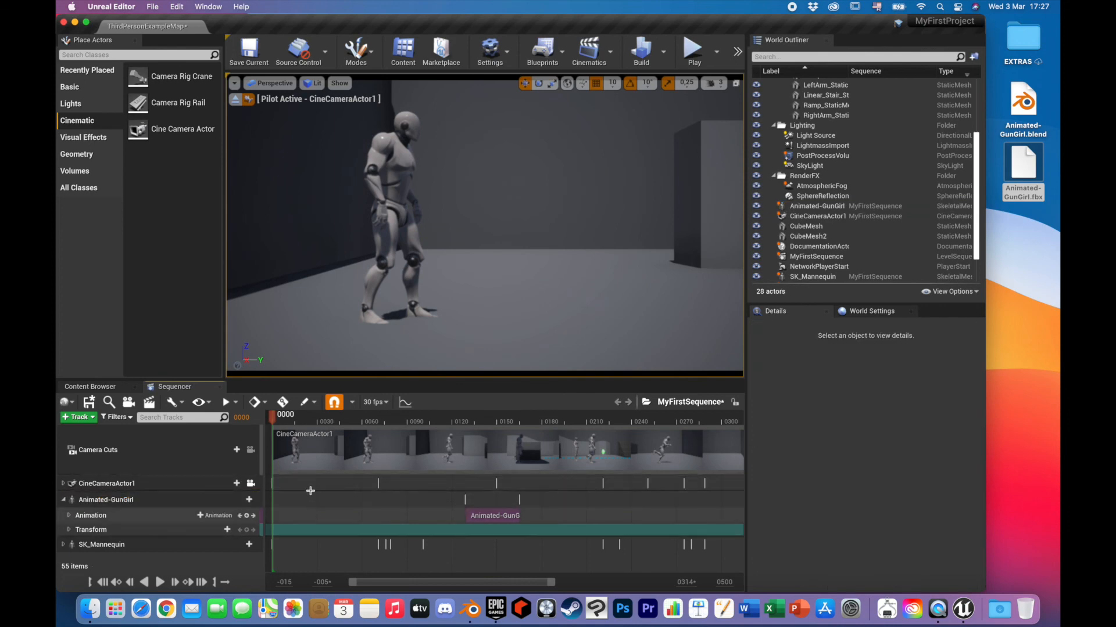
pyautogui.moveTo(297, 417); pyautogui.dragTo(272, 419)
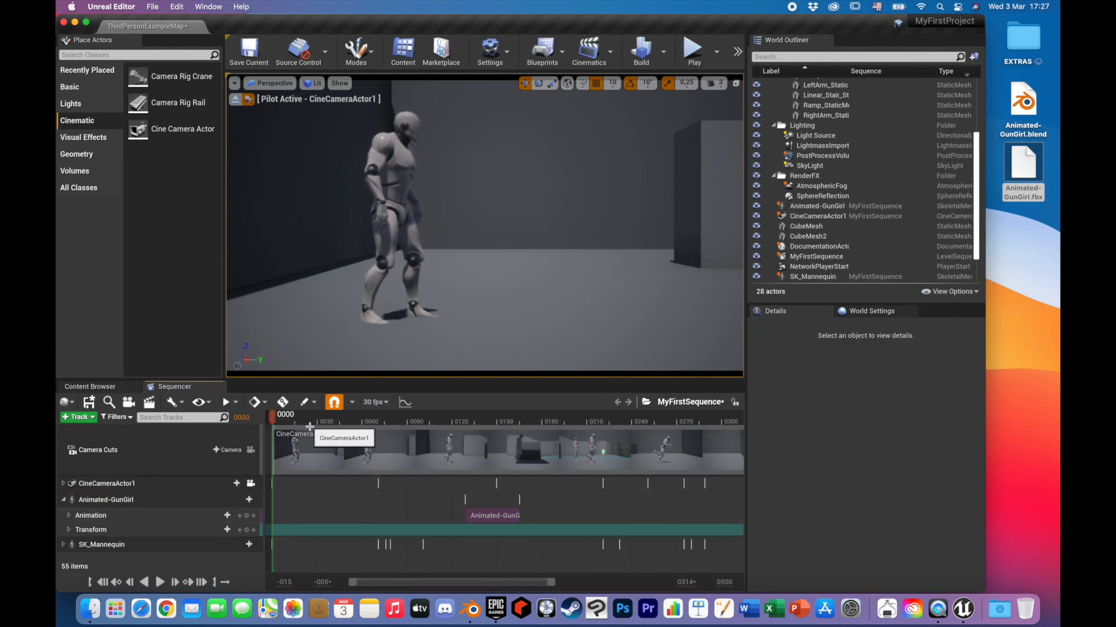
pyautogui.press('space')
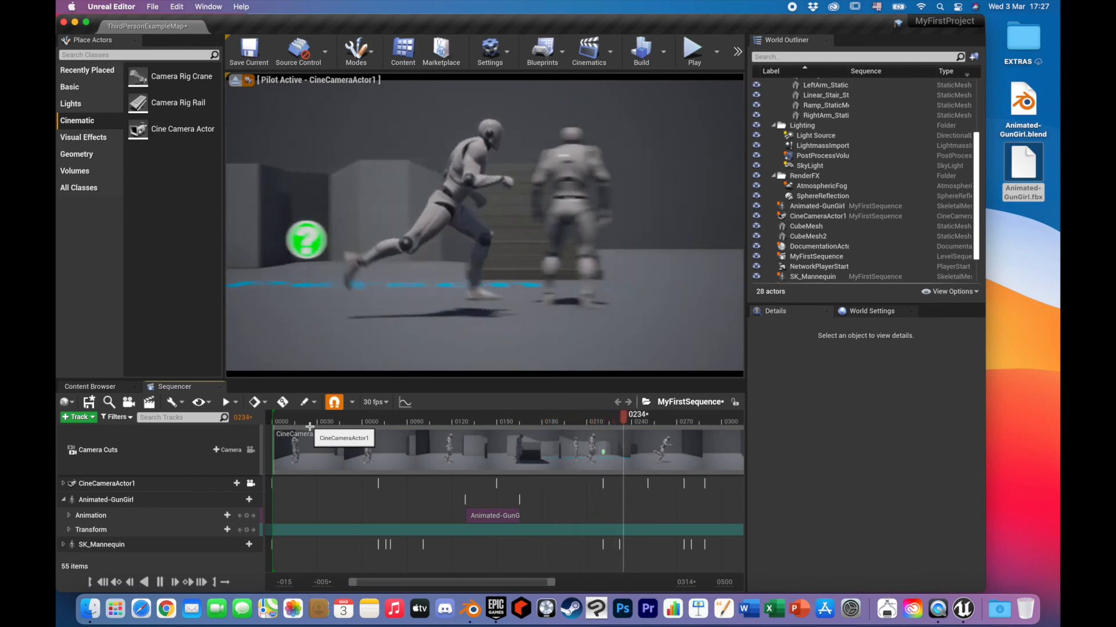
pyautogui.press('space')
pyautogui.moveTo(404, 422); pyautogui.dragTo(470, 448)
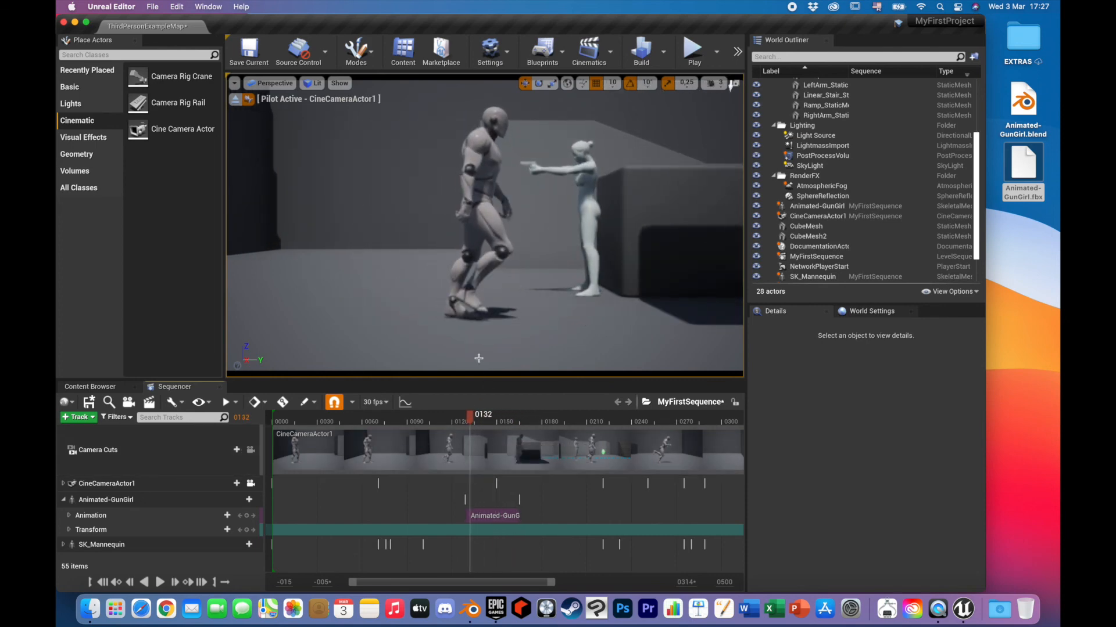